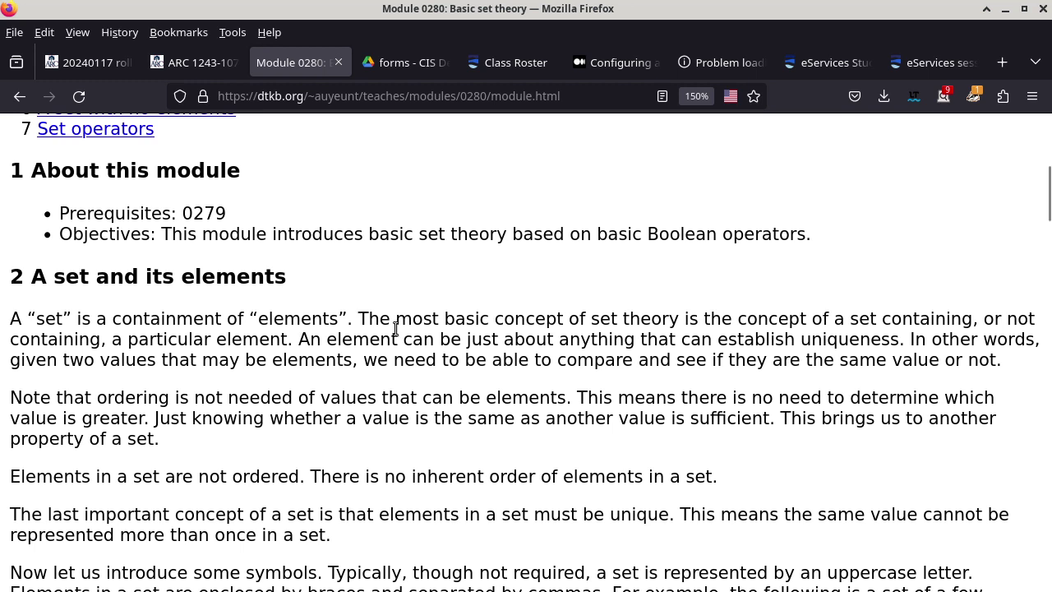
# Step: Display the TeX commands behind the expression 23 ∈ T in the element-of example, and close the source window
pyautogui.scroll(-3, 394, 329)
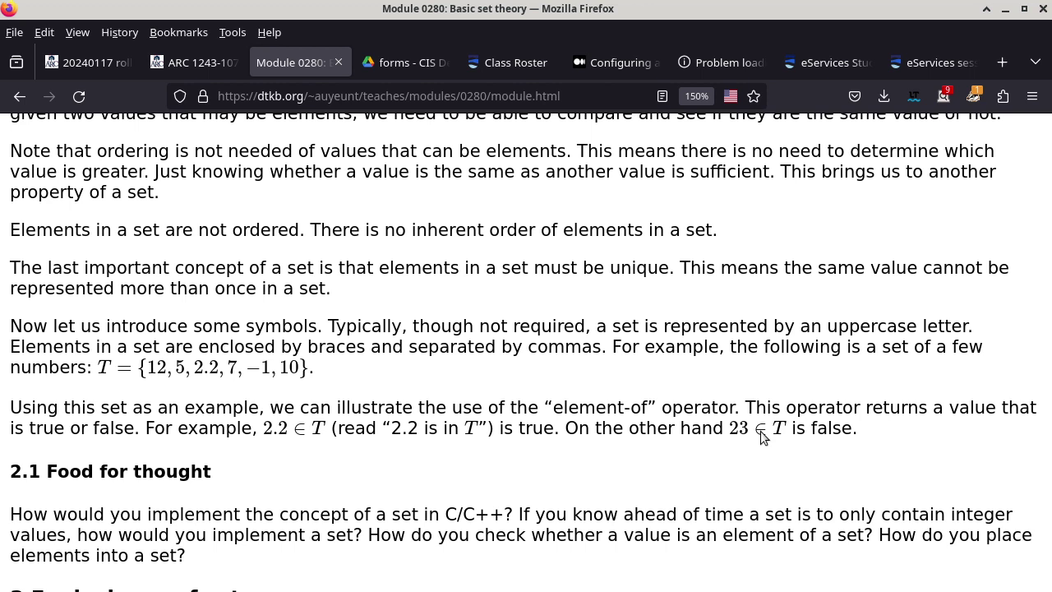
pyautogui.rightClick(760, 432)
pyautogui.moveTo(778, 447)
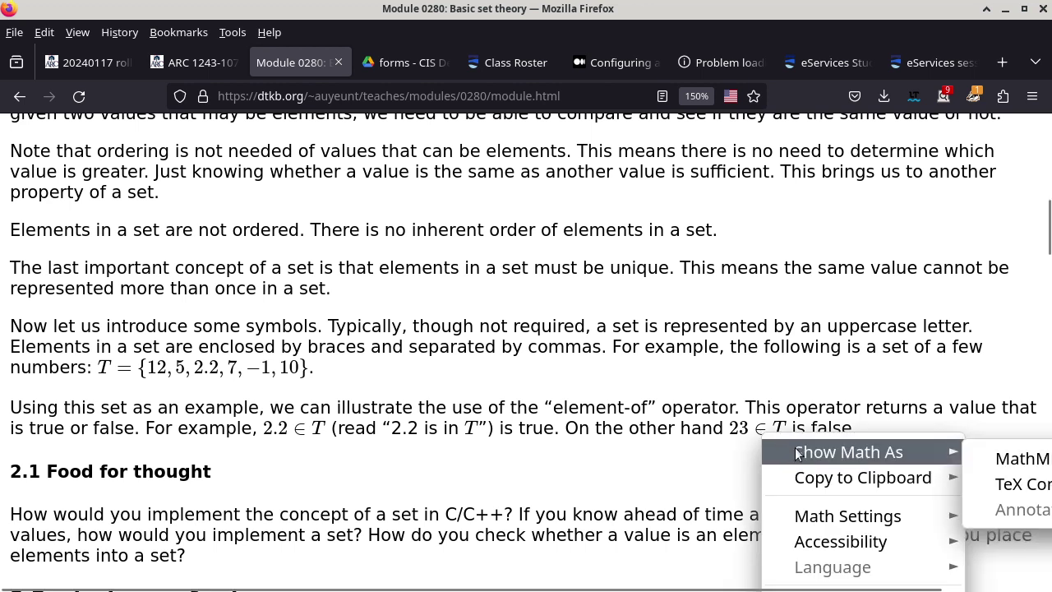
pyautogui.click(1012, 484)
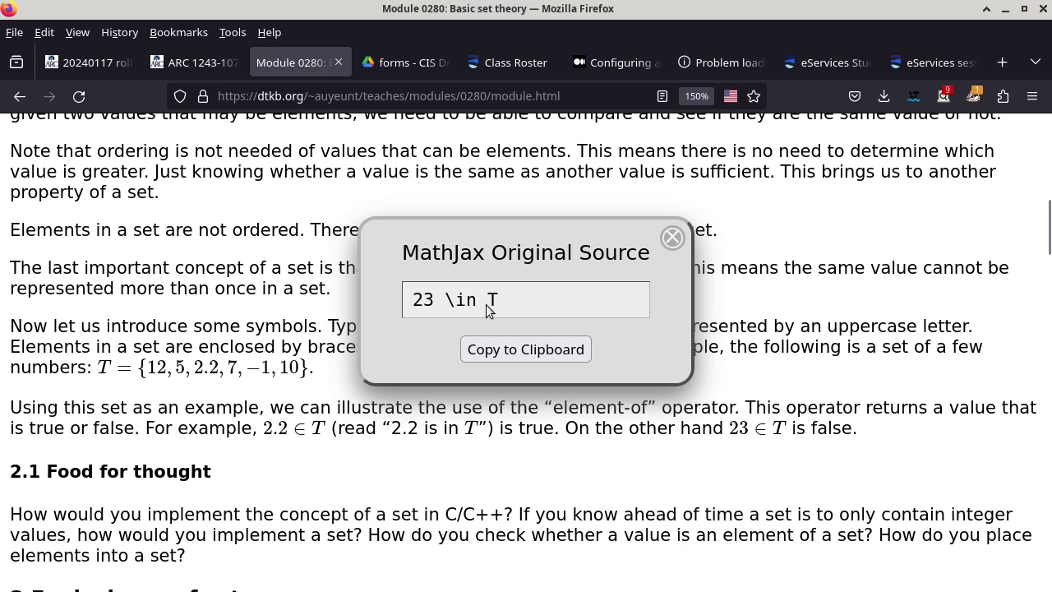
pyautogui.click(671, 239)
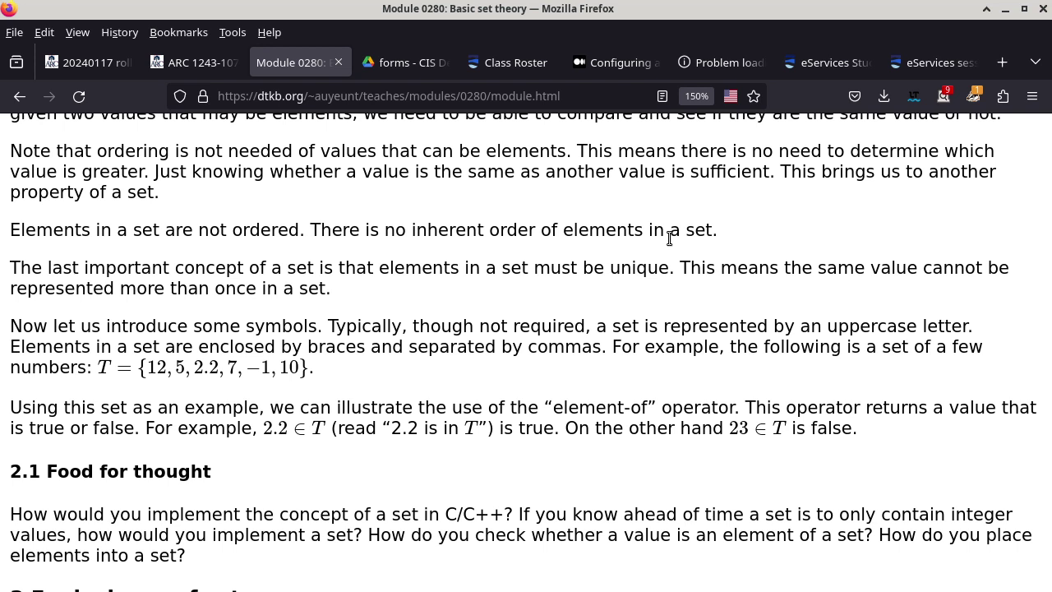
pyautogui.scroll(-3, 669, 239)
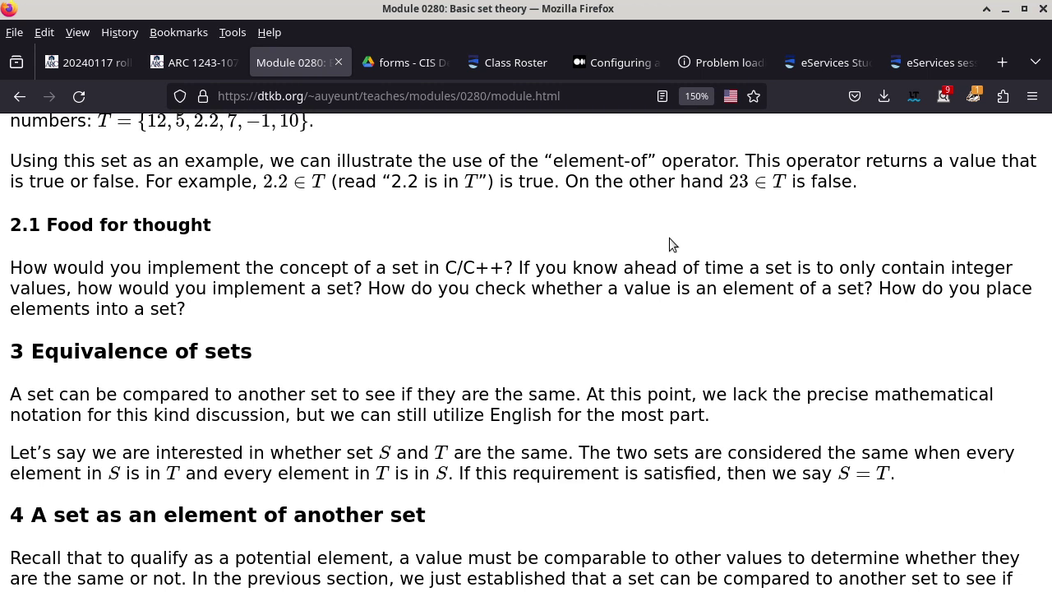
# Step: Open joplinapp.org in a new browser tab and look over the app preview on its home page
pyautogui.click(1002, 62)
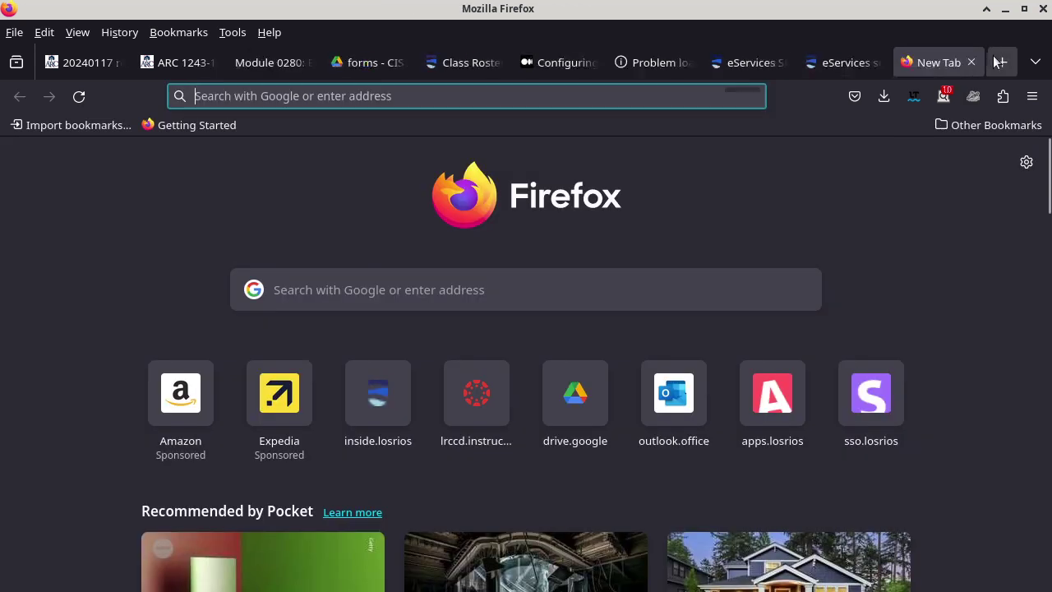
pyautogui.write('joplin')
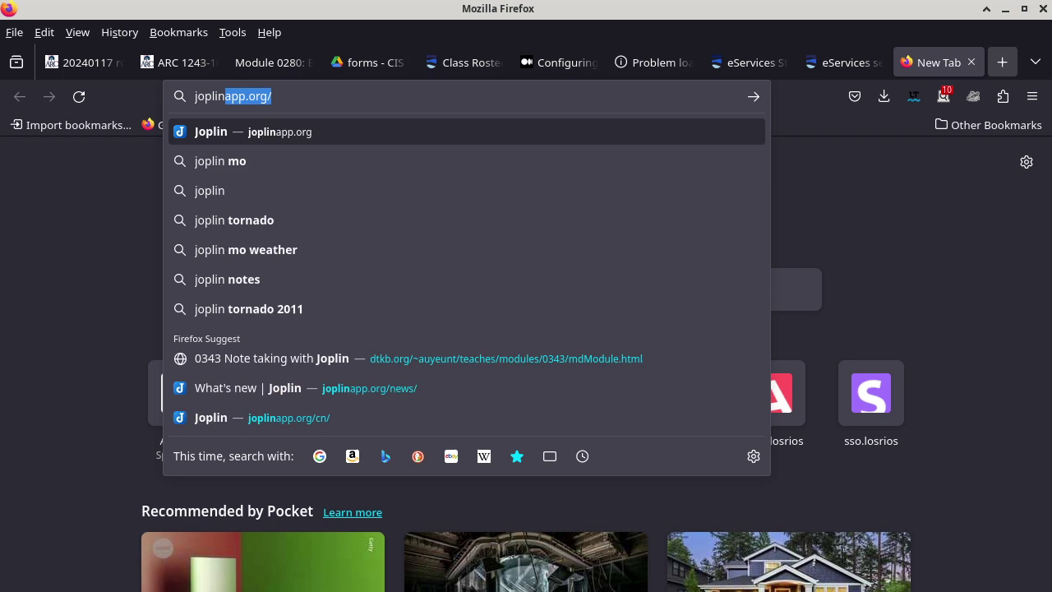
pyautogui.press('Return')
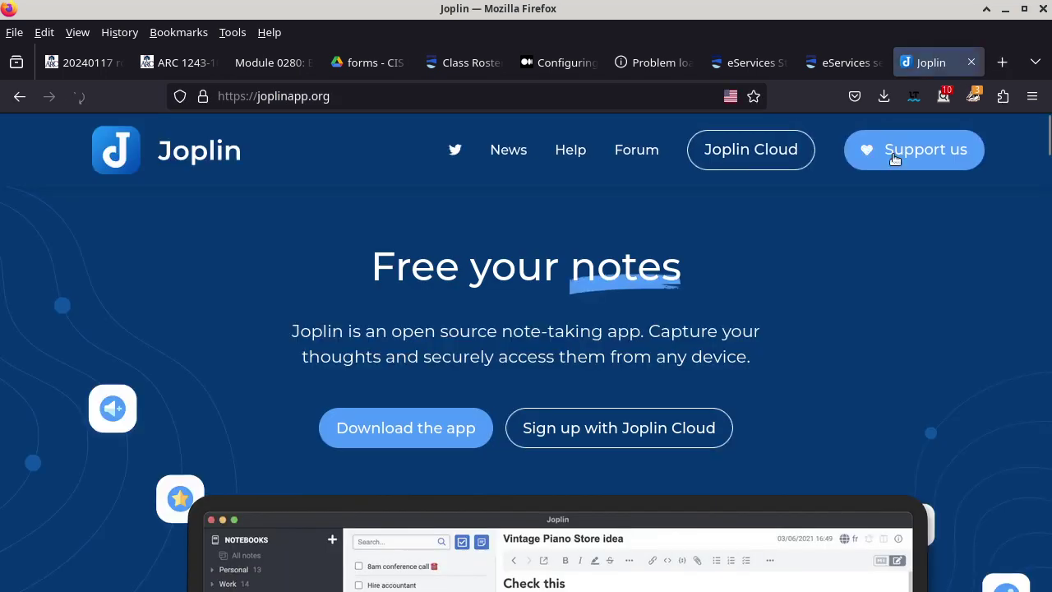
pyautogui.scroll(-2, 600, 298)
pyautogui.scroll(-5, 601, 298)
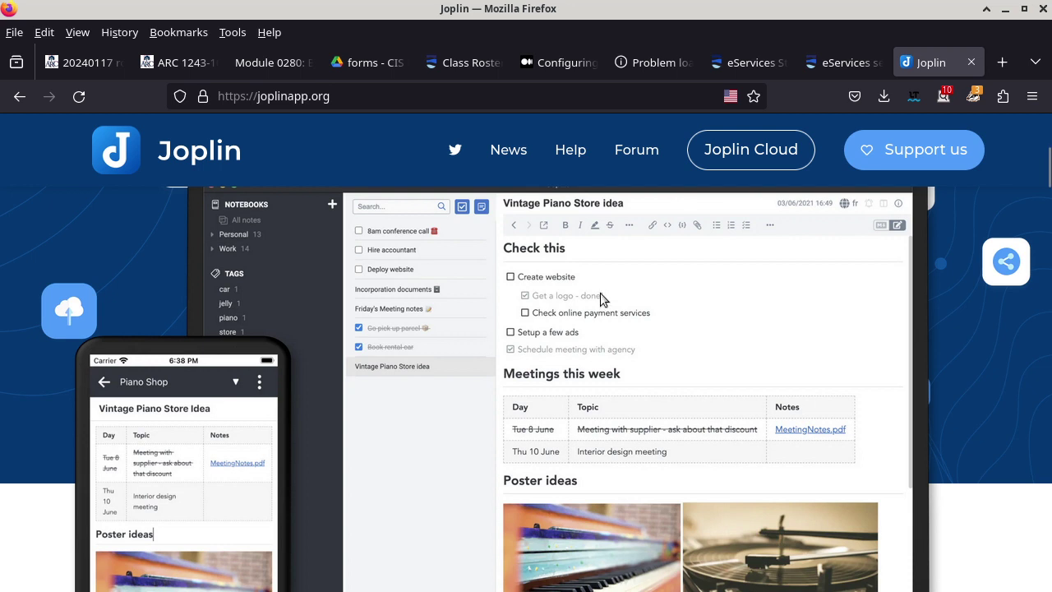
# Step: Switch to the terminal and launch Joplin from the home directory in an idle session
pyautogui.hotkey('alt', 'Tab')
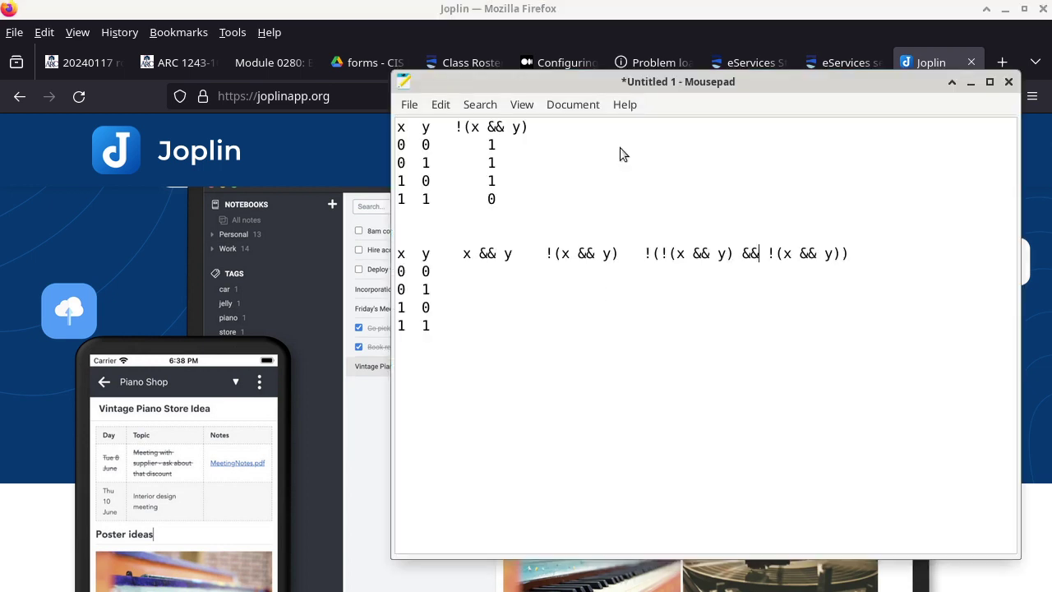
pyautogui.hotkey('alt', 'Tab')
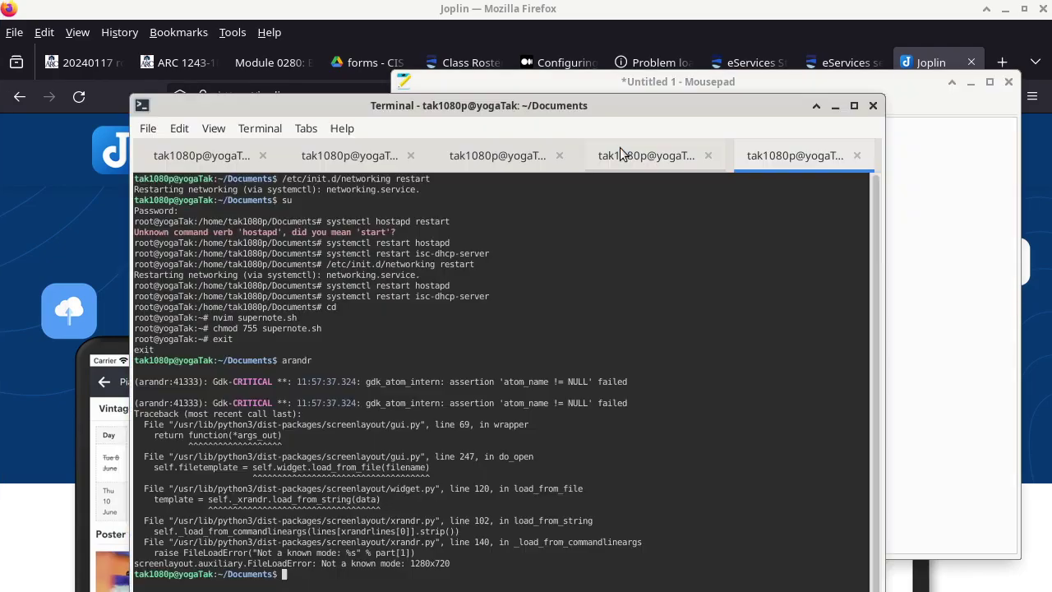
pyautogui.click(667, 159)
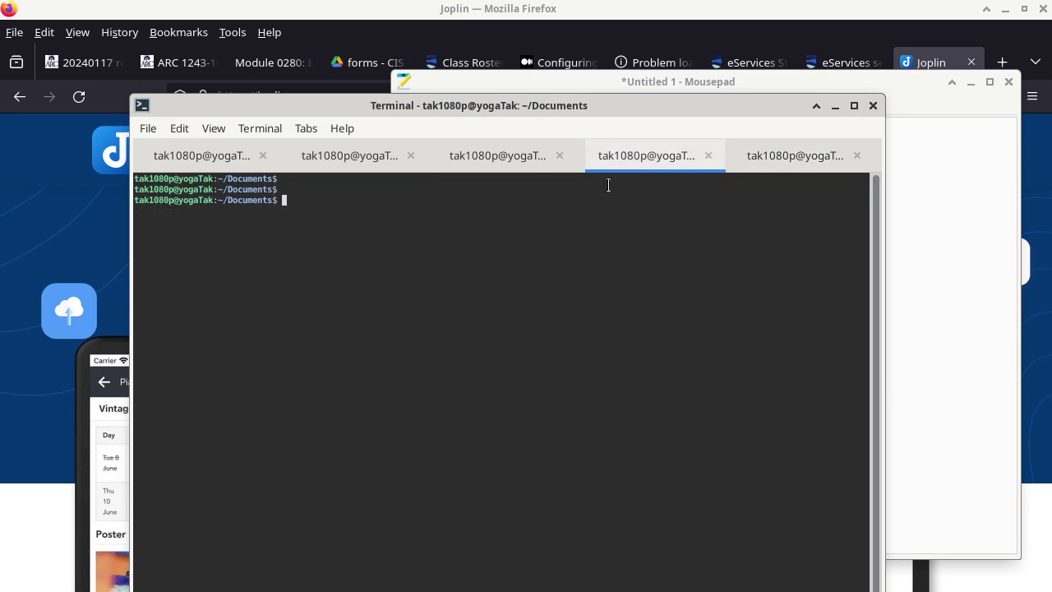
pyautogui.write('cd')
pyautogui.press('Return')
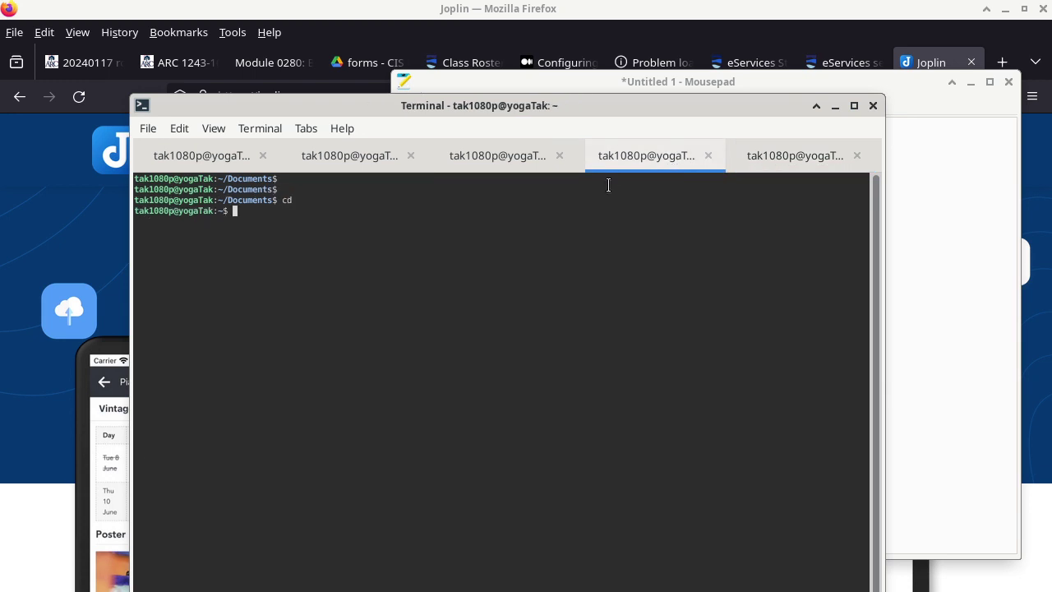
pyautogui.write('./J')
pyautogui.press('Tab')
pyautogui.press('Return')
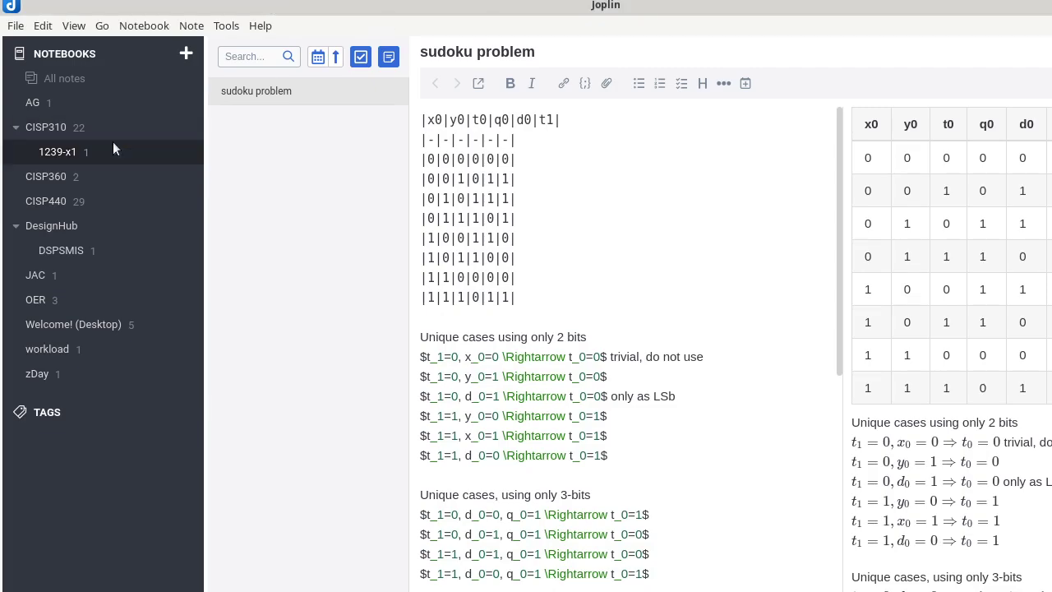
# Step: Create a new note titled "Test" in the CISP440 notebook
pyautogui.click(113, 148)
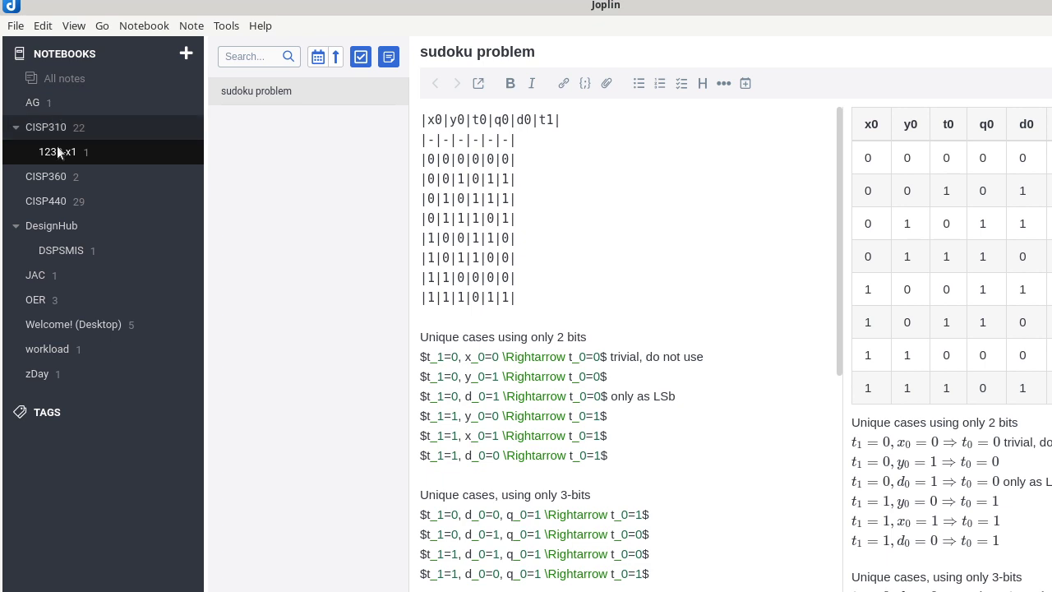
pyautogui.click(56, 200)
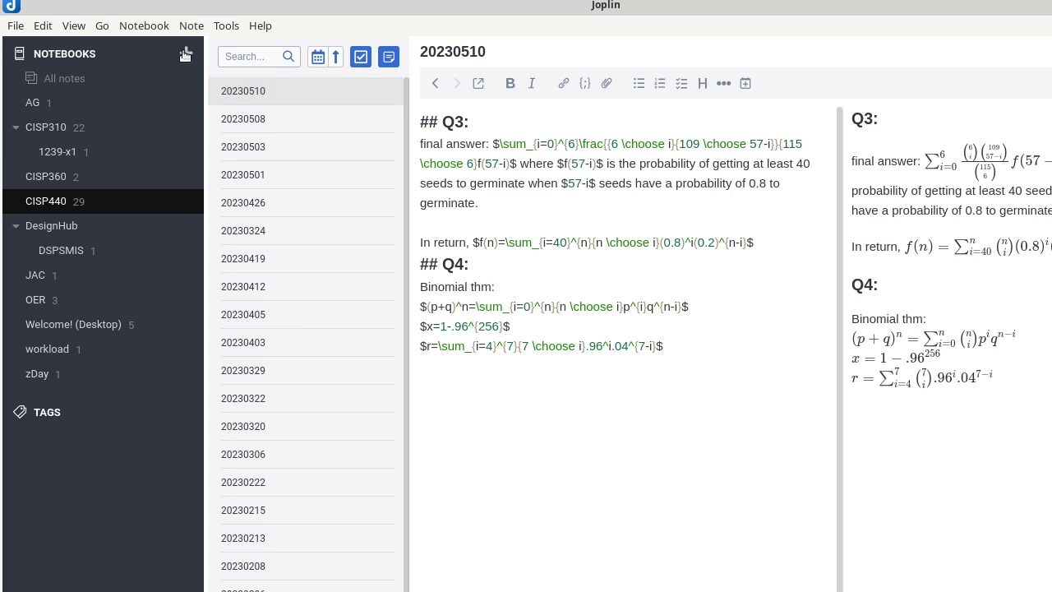
pyautogui.click(388, 59)
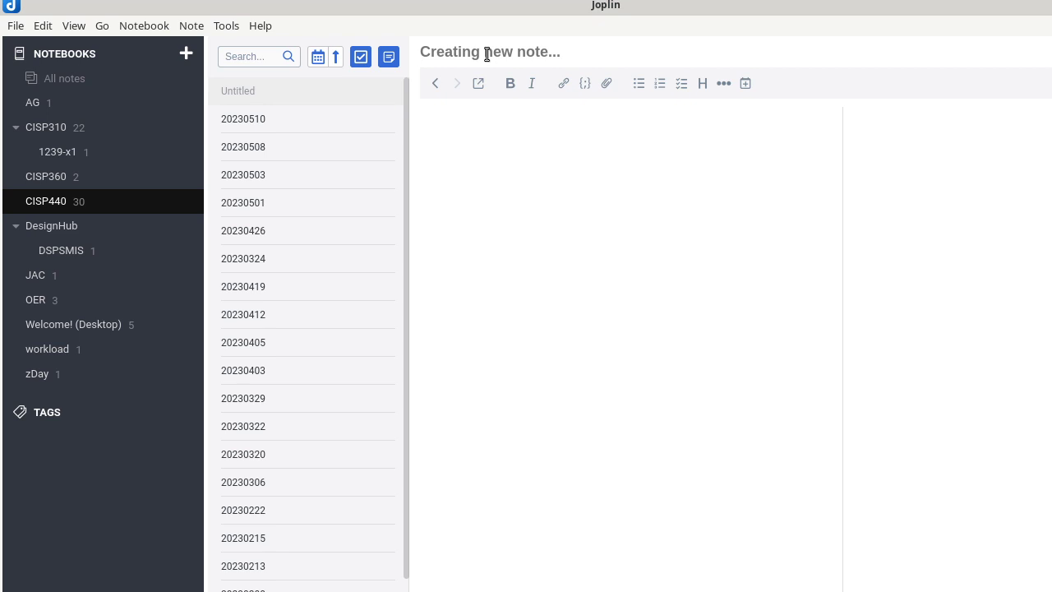
pyautogui.write('Test')
# Step: Write "$x \in T$ is a condition that asks whether $x$ is an element of the set $T$" in the note body
pyautogui.click(478, 110)
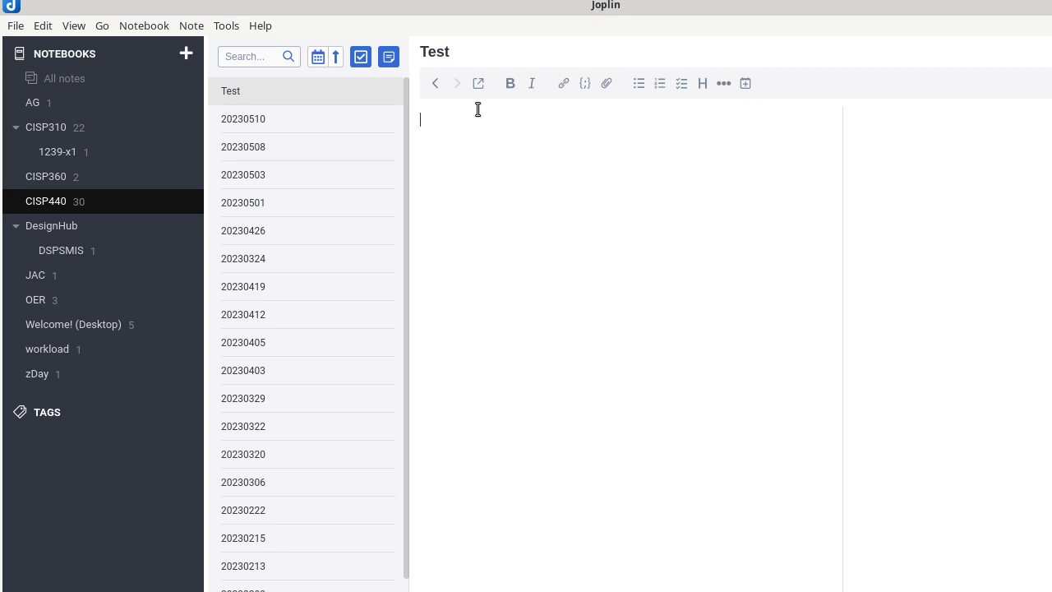
pyautogui.write('$x \\in T$ is a co')
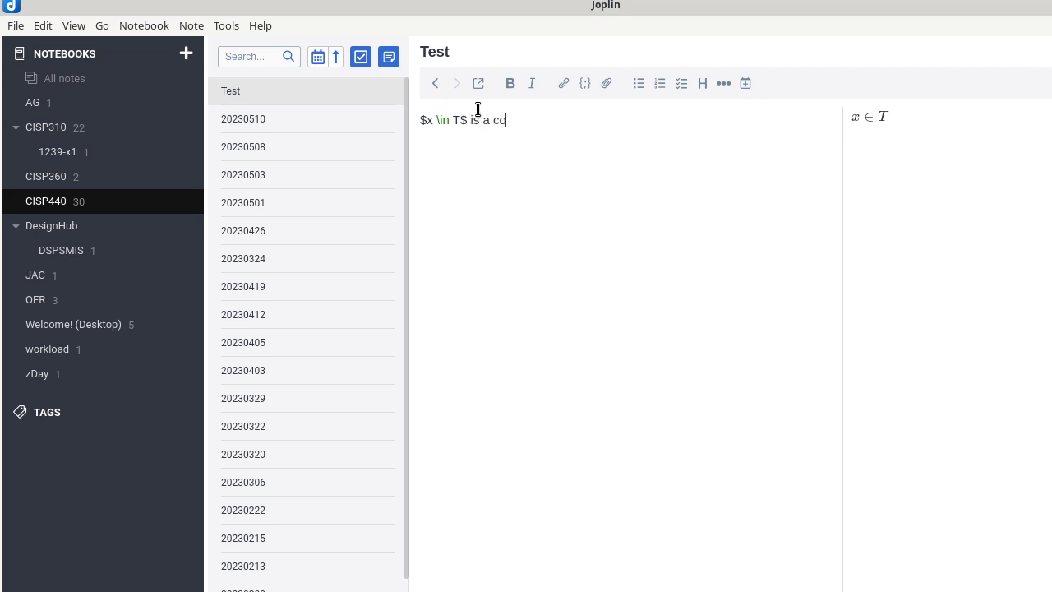
pyautogui.write('ndition that asks')
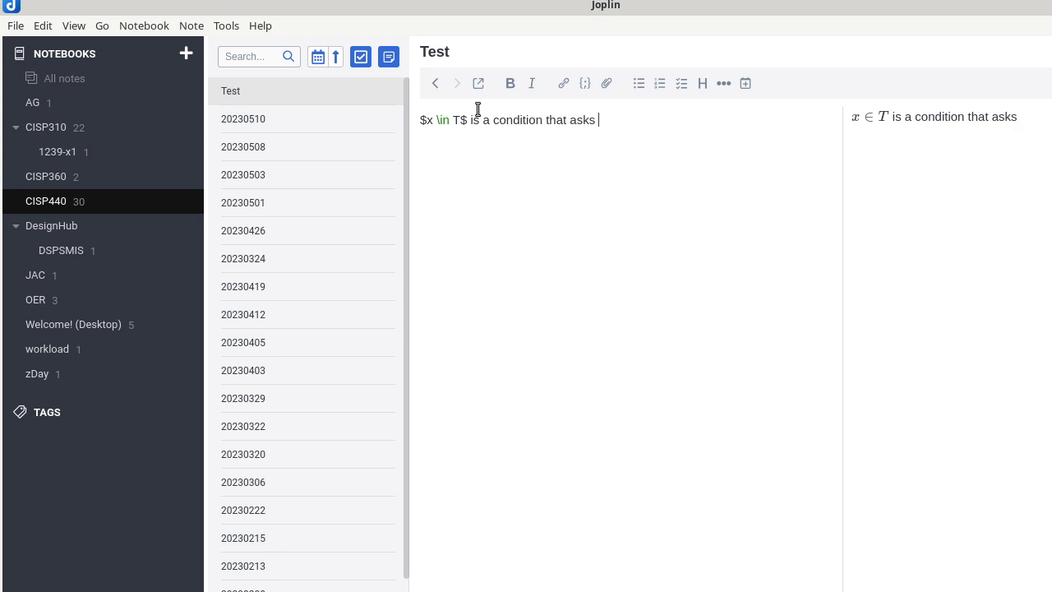
pyautogui.write(',whether $x$ is an element ')
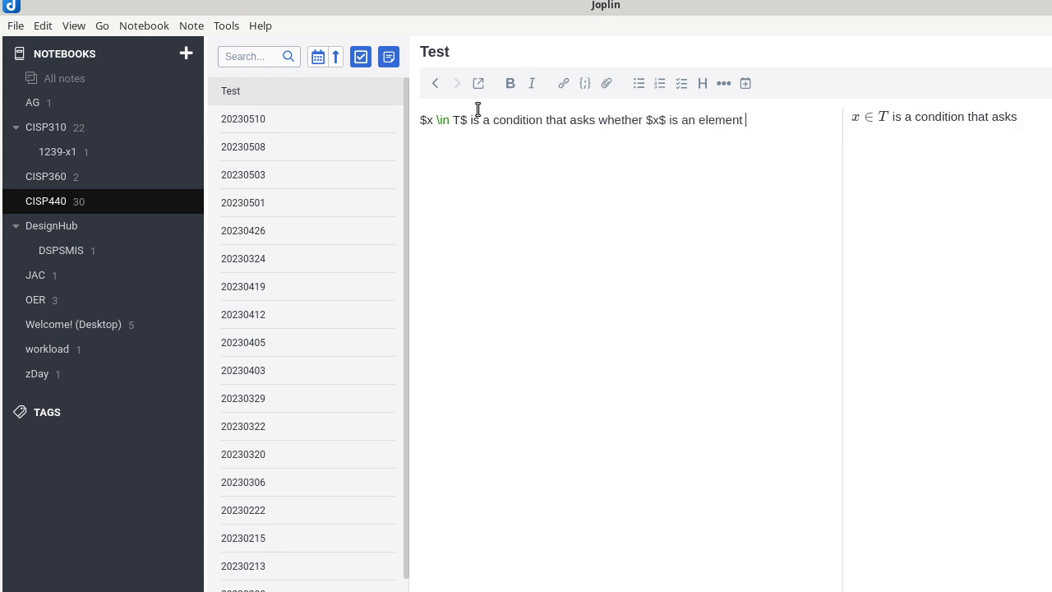
pyautogui.write('of the set $T$')
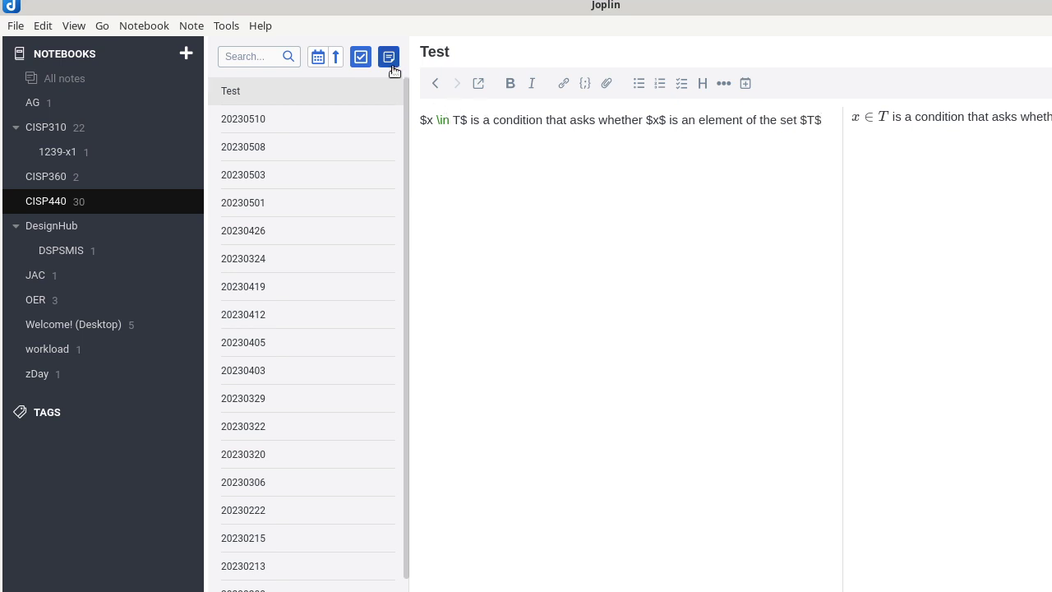
# Step: Hide the notebook sidebar and the note list, and end the sentence with a period
pyautogui.press('F10')
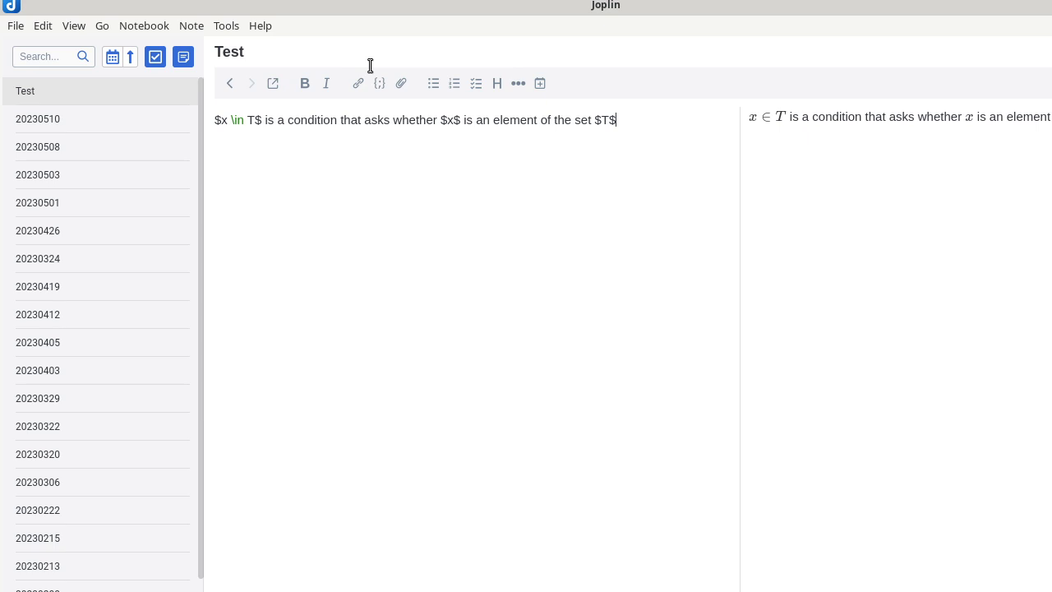
pyautogui.press('F11')
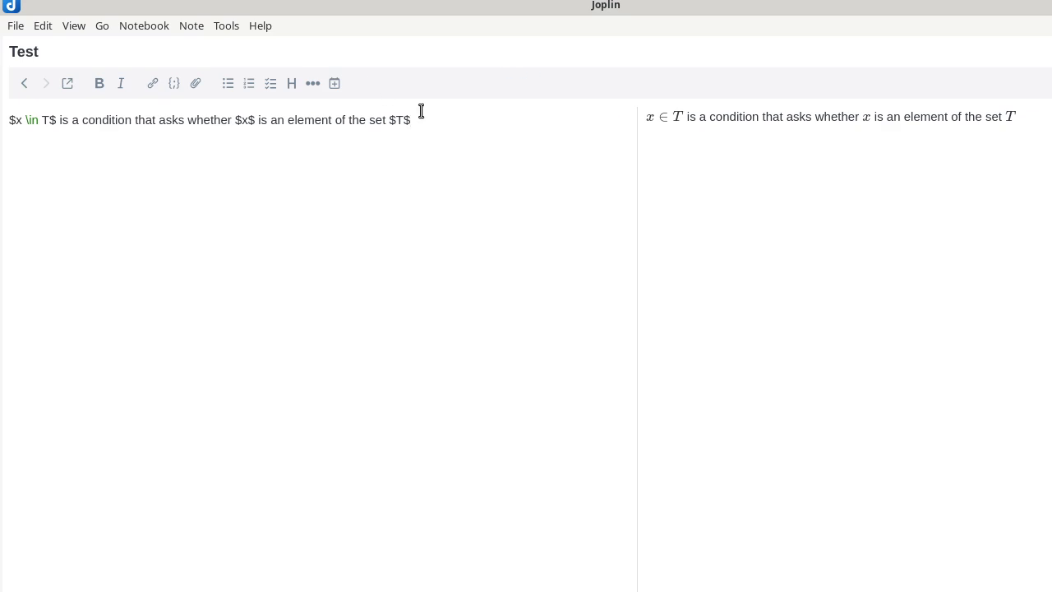
pyautogui.write('.')
# Step: Add a bullet list with "this is a point" and "this is another point", nesting "this is a subpoint" under the second
pyautogui.write('this is a point * ')
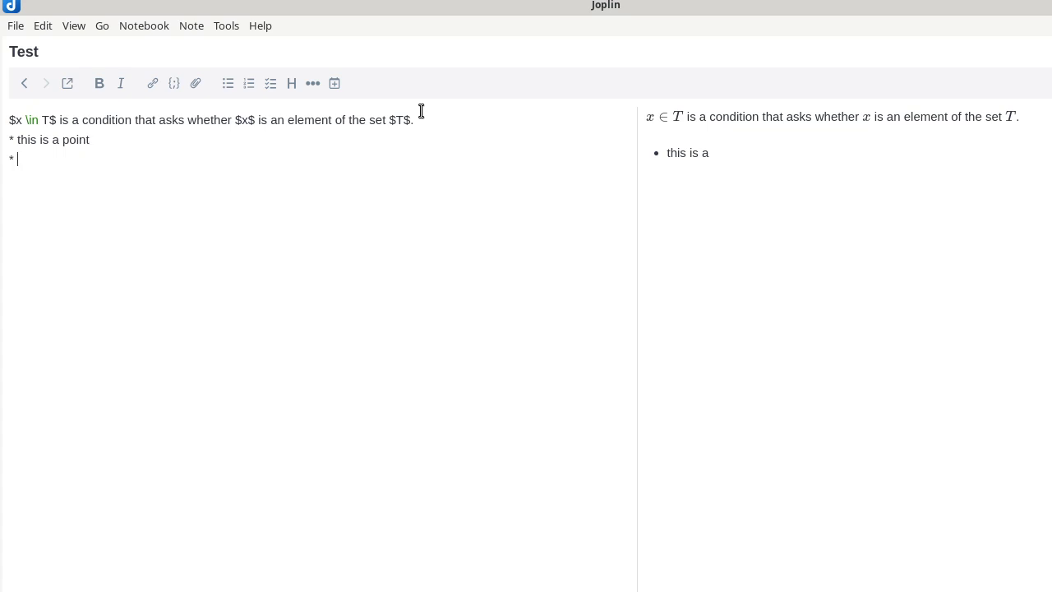
pyautogui.write('this is another point')
pyautogui.press('Return')
pyautogui.press('BackSpace')
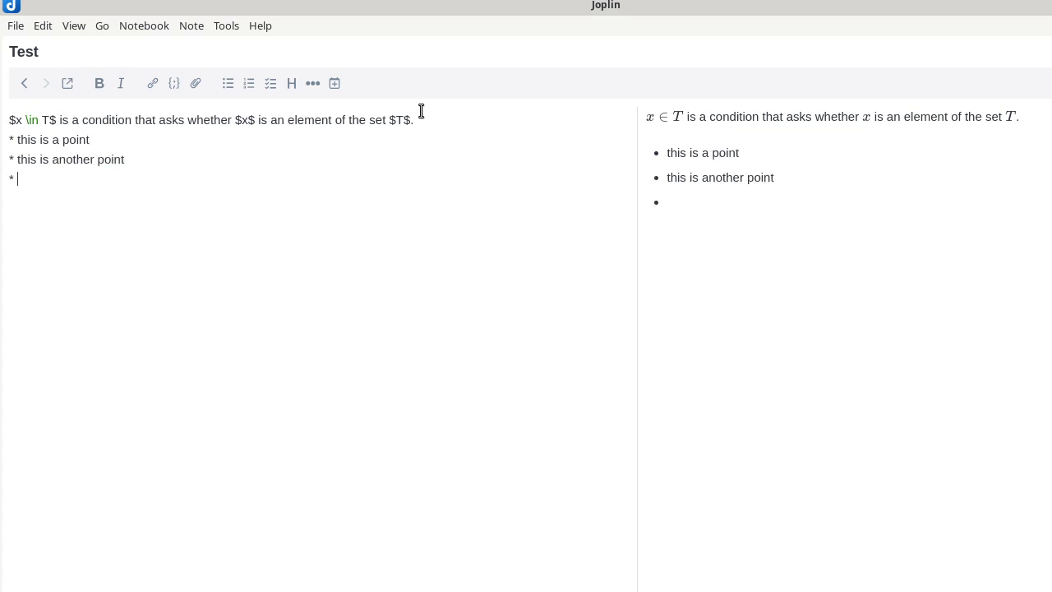
pyautogui.write('this is a subpoint')
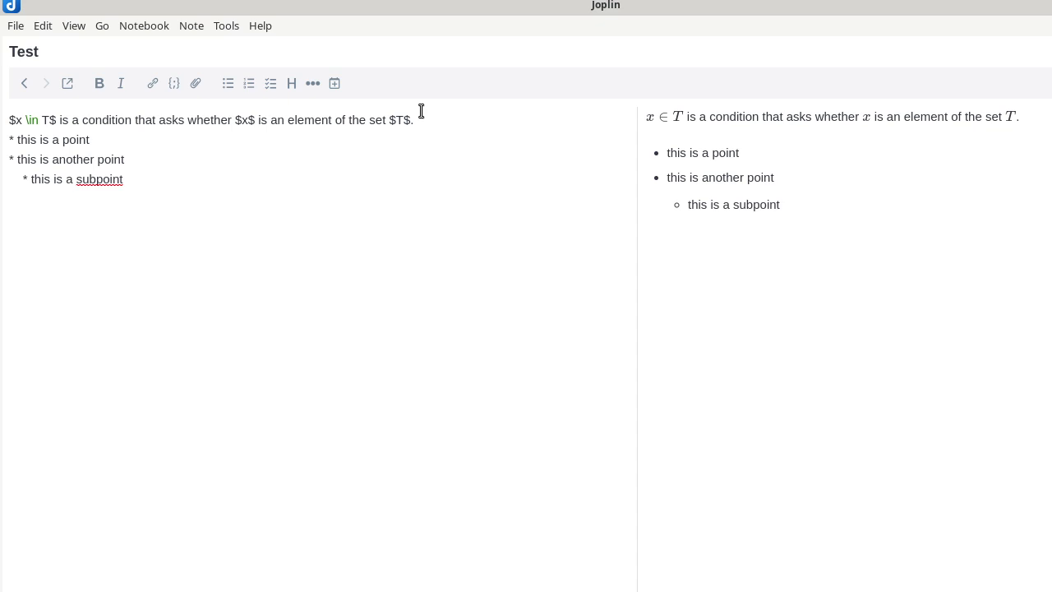
# Step: Insert a fenced code block marked as c++ below the list, with an empty line inside for code
pyautogui.press('Return')
pyautogui.press('BackSpace')
pyautogui.press('BackSpace')
pyautogui.write('111')
pyautogui.press('BackSpace')
pyautogui.press('BackSpace')
pyautogui.press('BackSpace')
pyautogui.write('```')
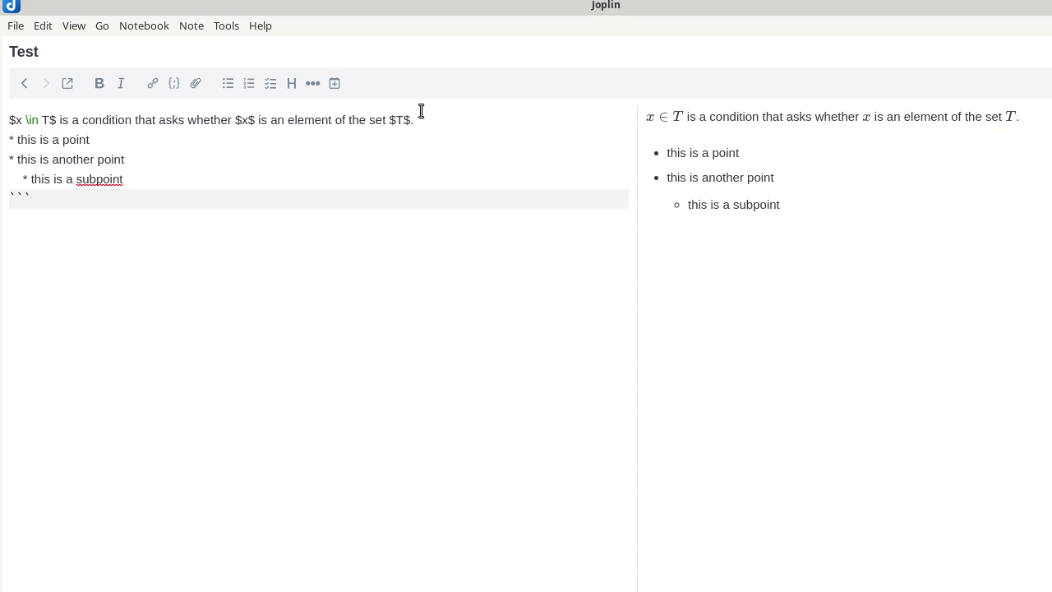
pyautogui.write('C++')
pyautogui.press('Return')
pyautogui.write('```')
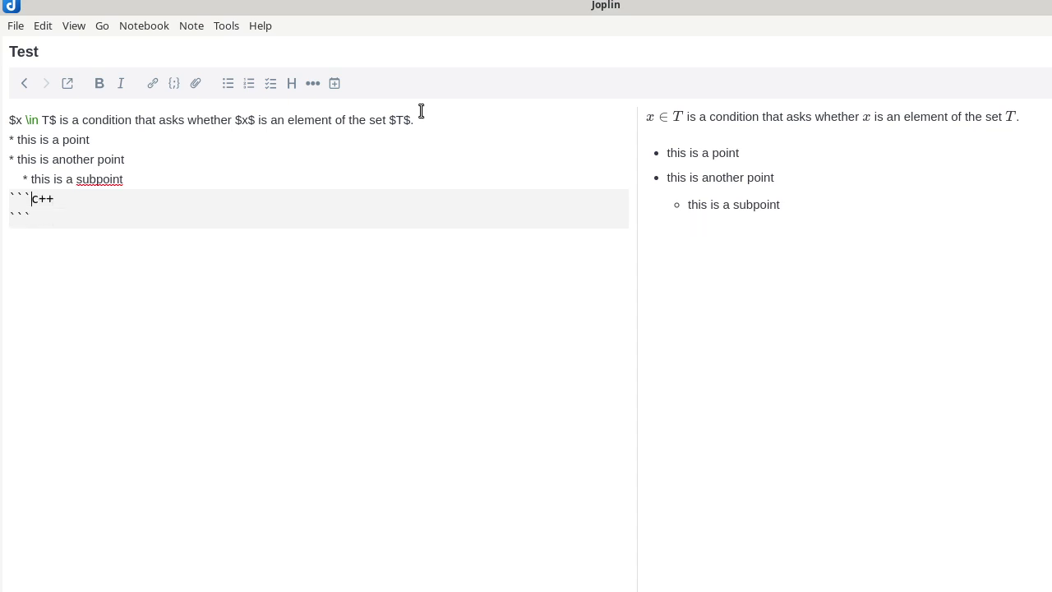
pyautogui.press('Return')
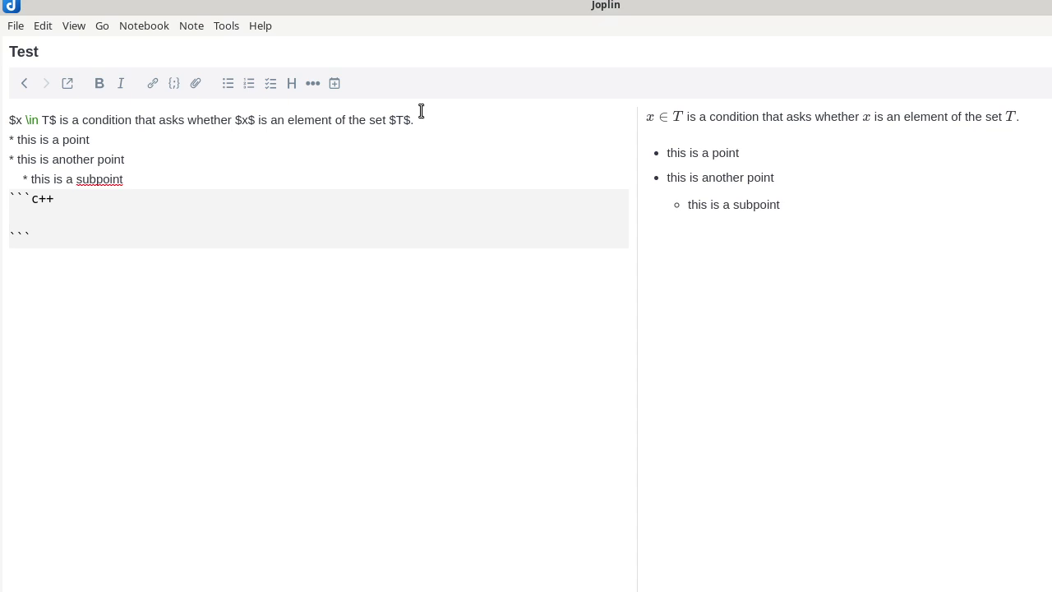
# Step: Write the function header "int x(int y)" with opening and closing braces inside the code block
pyautogui.write('int x(int y)')
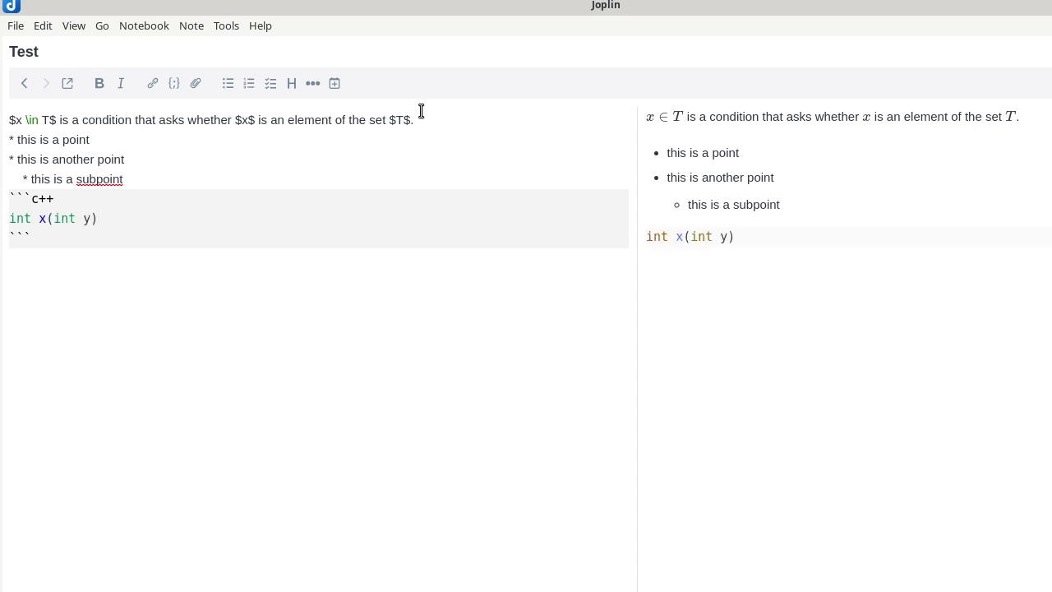
pyautogui.press('Return')
pyautogui.write('{')
pyautogui.press('Return')
pyautogui.write('}')
pyautogui.press('Return')
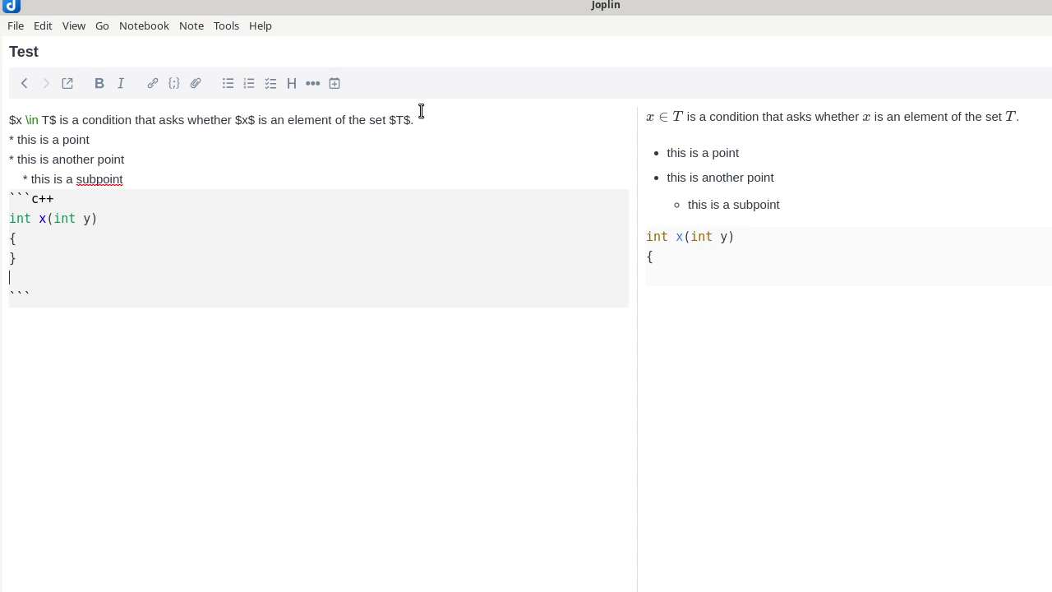
# Step: Fill the function body with "for (;;);" and "return y;" on separate indented lines
pyautogui.press('End')
pyautogui.press('Return')
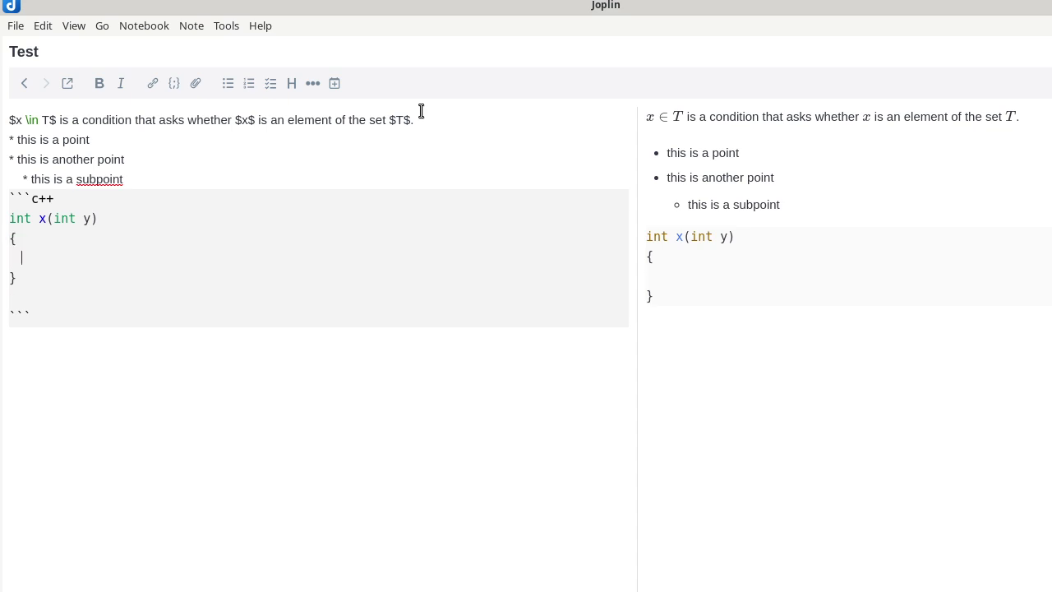
pyautogui.write('for (;;);')
pyautogui.press('Return')
pyautogui.write('return')
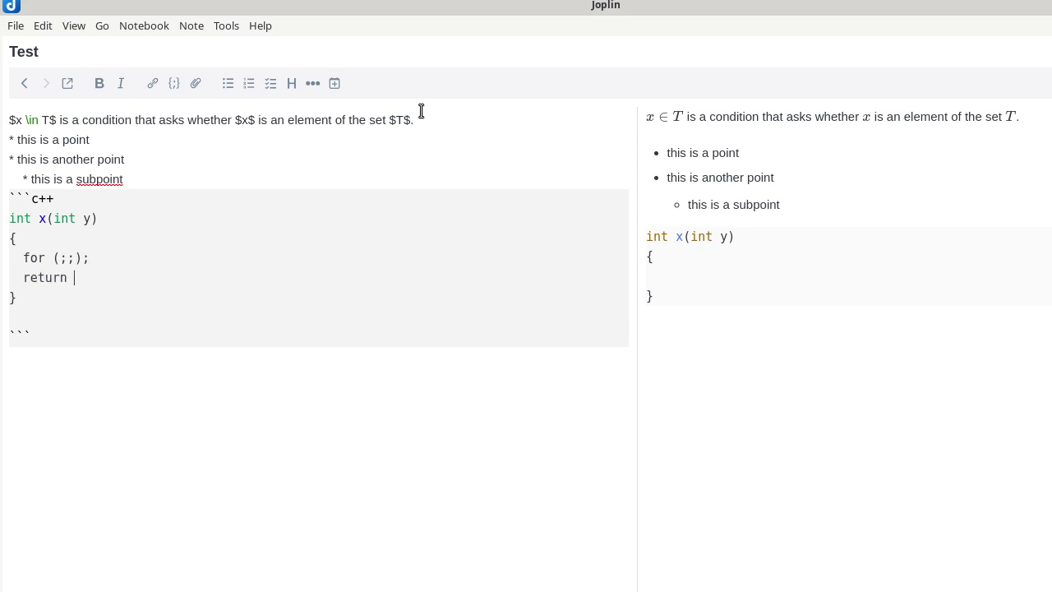
pyautogui.write(' y;')
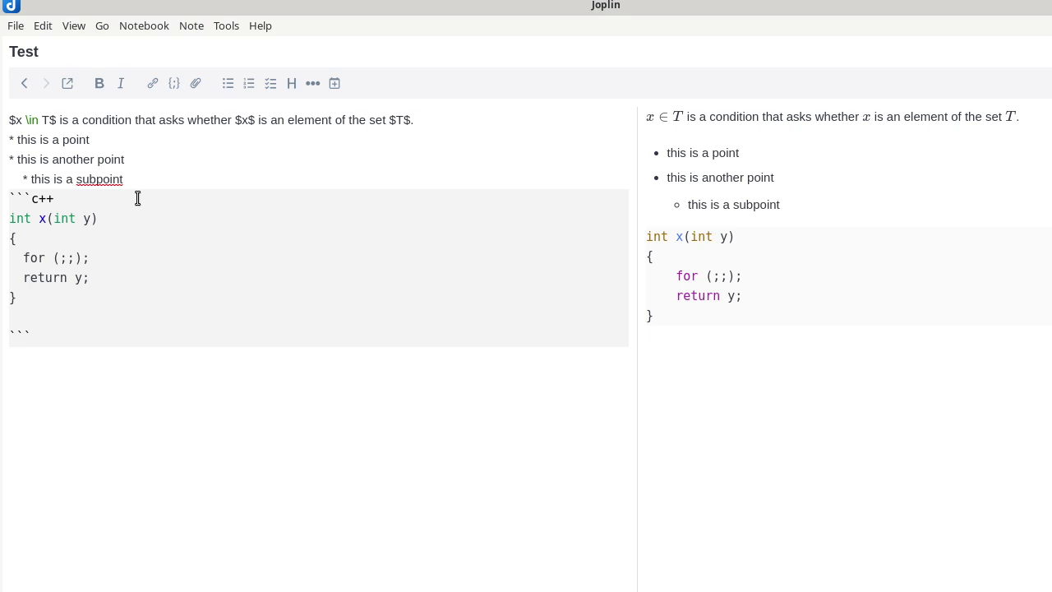
# Step: Add an empty line in the note below the closing fence of the C++ code block
pyautogui.click(144, 363)
pyautogui.press('Return')
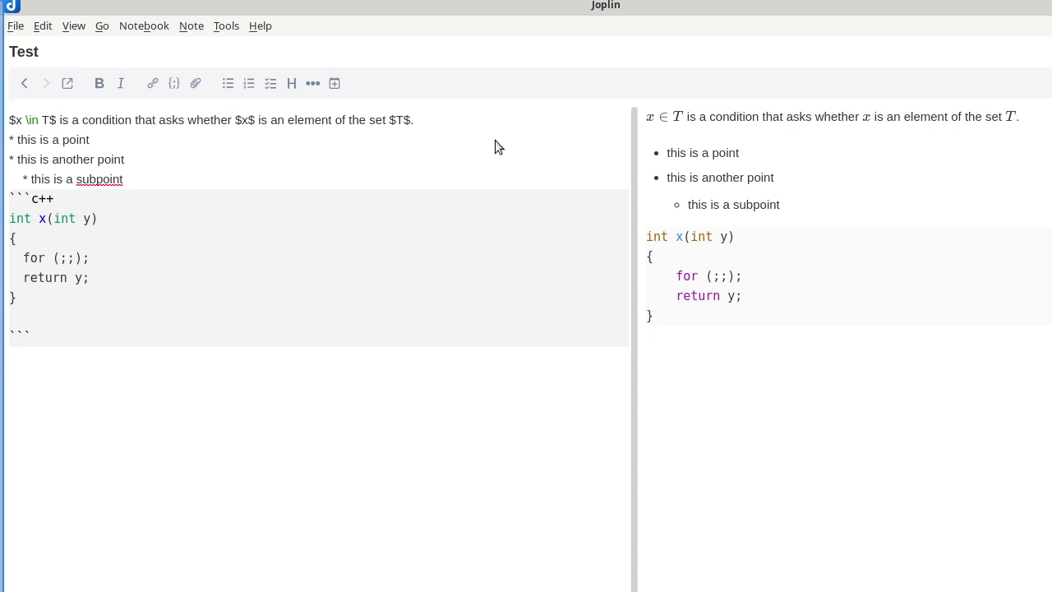
# Step: Switch to Firefox, open mermaid-js.github.io in a new tab and look over the Mermaid home page
pyautogui.hotkey('alt', 'Tab')
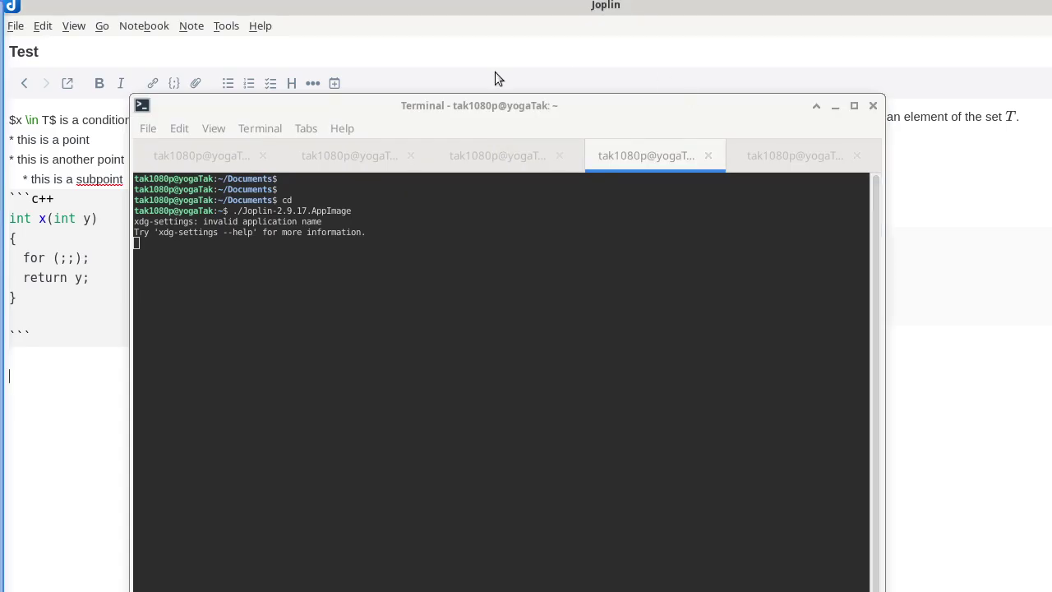
pyautogui.hotkey('alt', 'Tab')
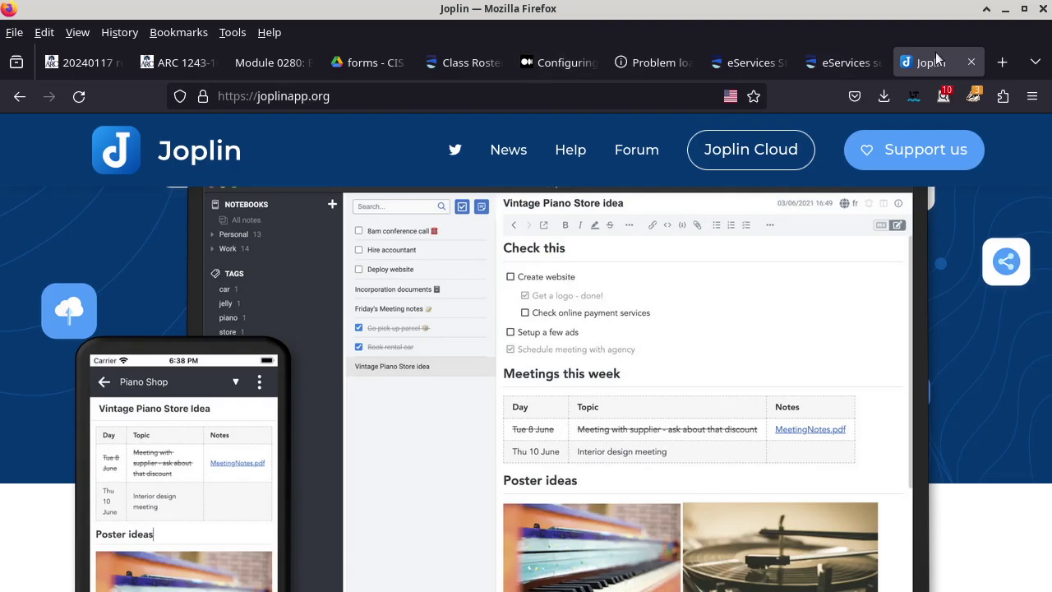
pyautogui.click(1003, 63)
pyautogui.write('mermaid-js.github.io/')
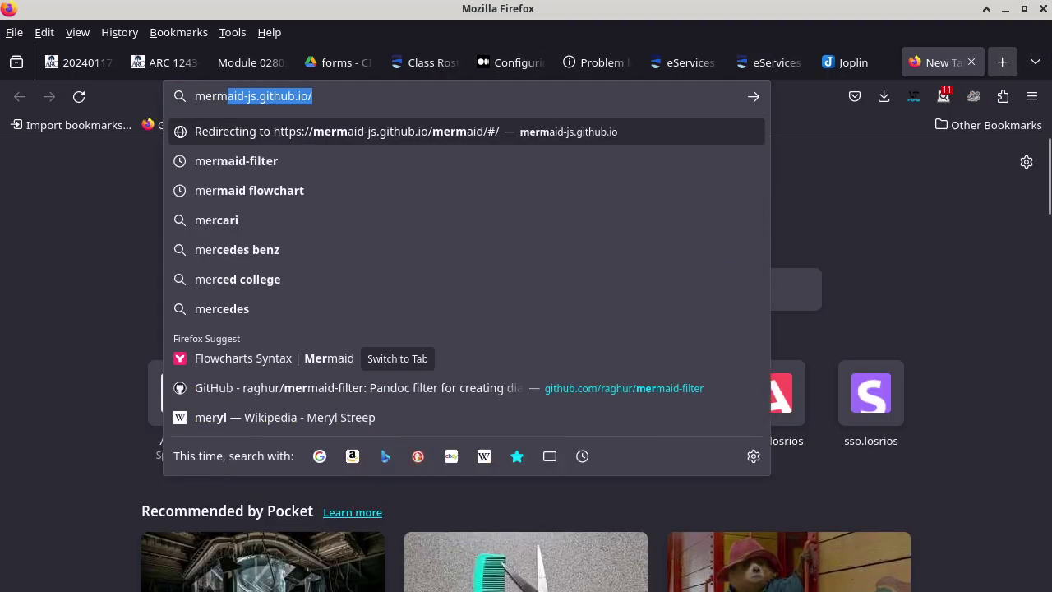
pyautogui.press('Return')
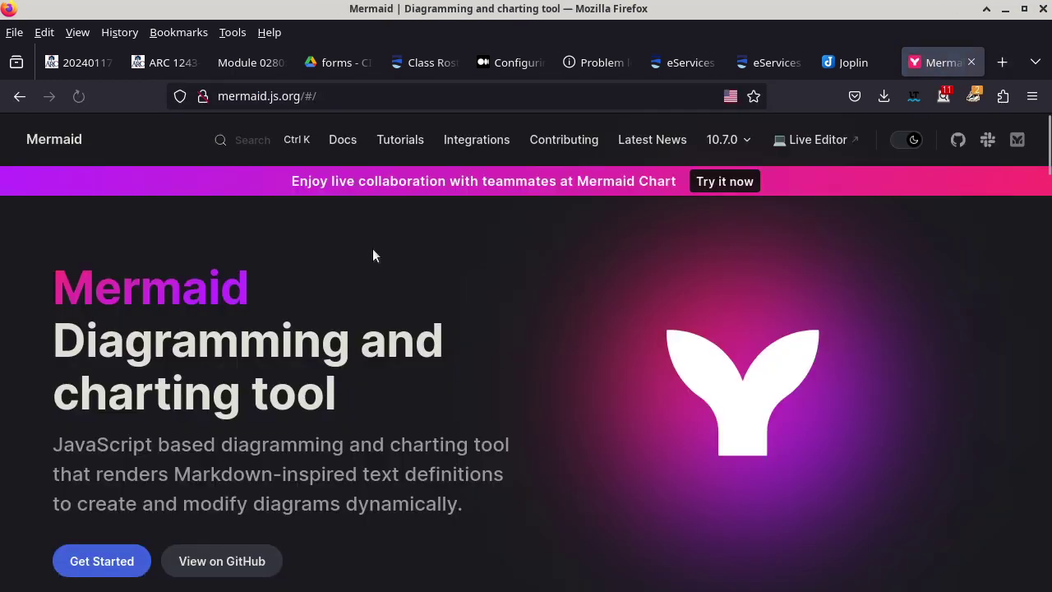
pyautogui.scroll(-10, 366, 238)
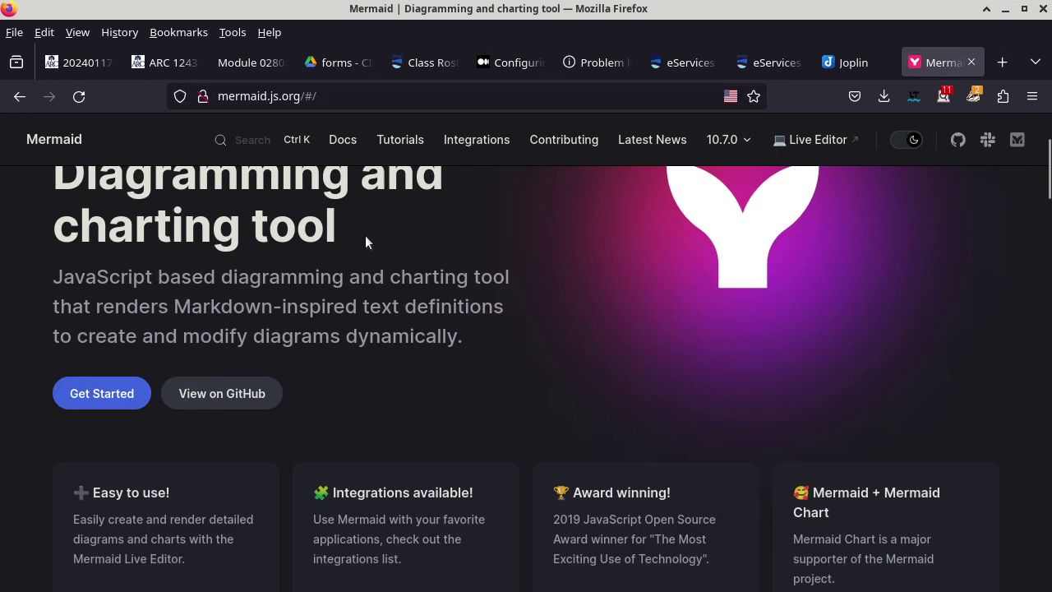
pyautogui.scroll(15, 365, 236)
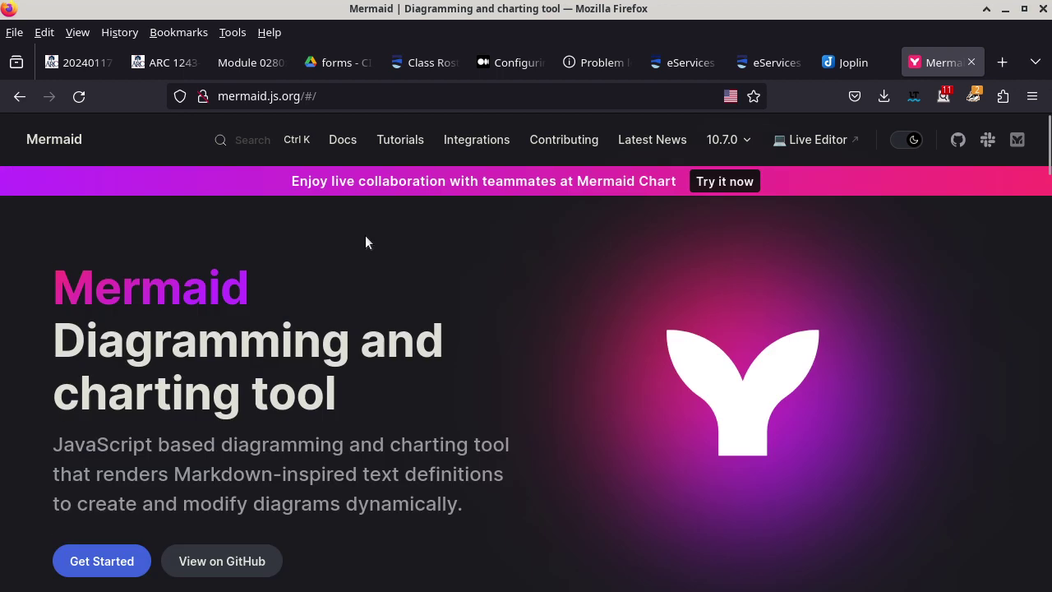
# Step: Open Mermaid's Flowchart syntax page from its tutorials and examine the node, direction and node shape examples
pyautogui.click(395, 138)
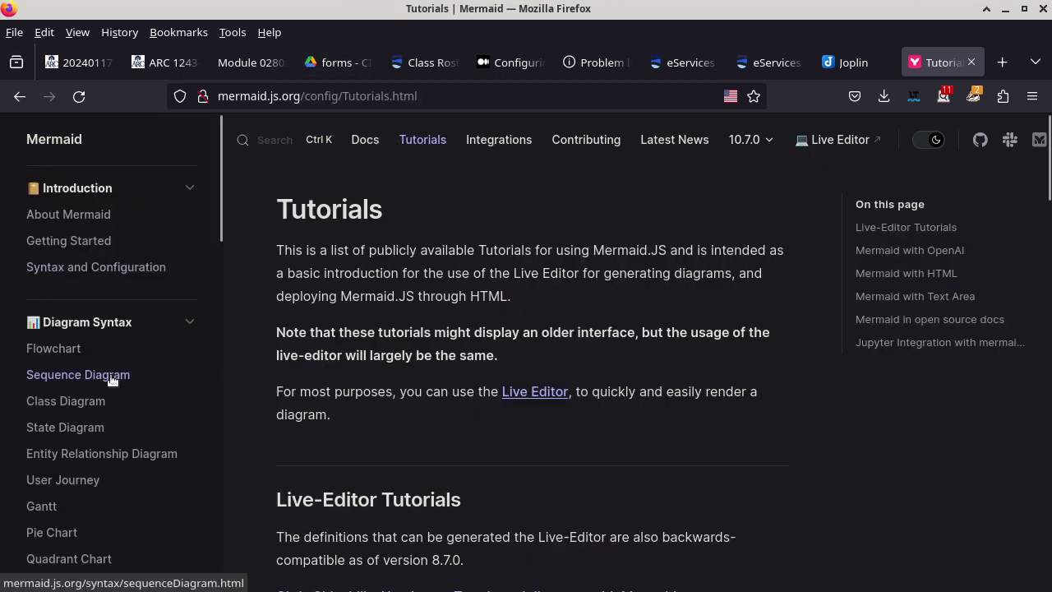
pyautogui.click(67, 348)
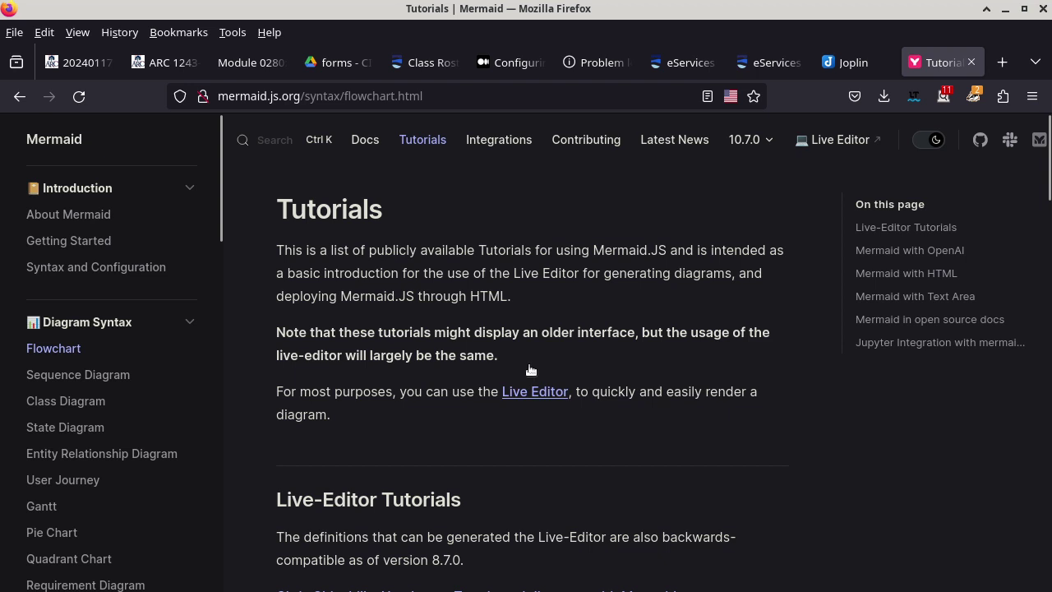
pyautogui.scroll(-6, 533, 361)
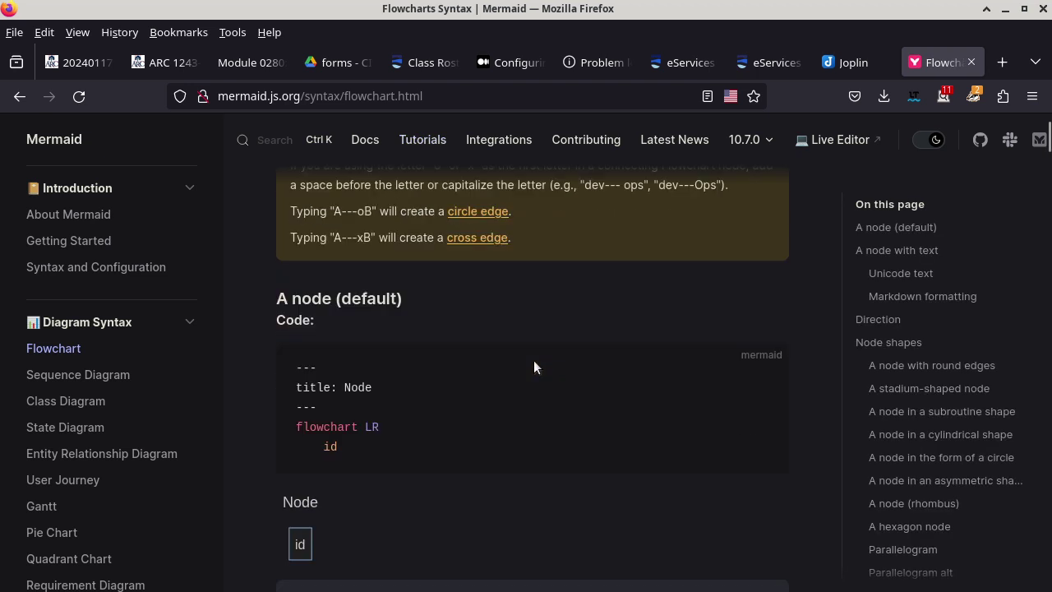
pyautogui.scroll(-10, 533, 360)
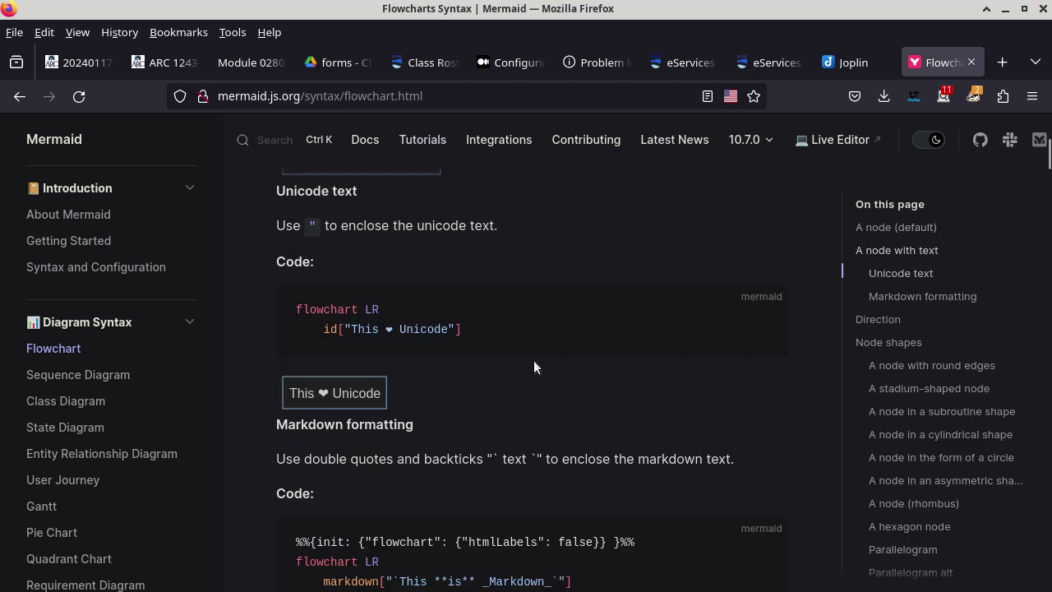
pyautogui.scroll(-5, 533, 360)
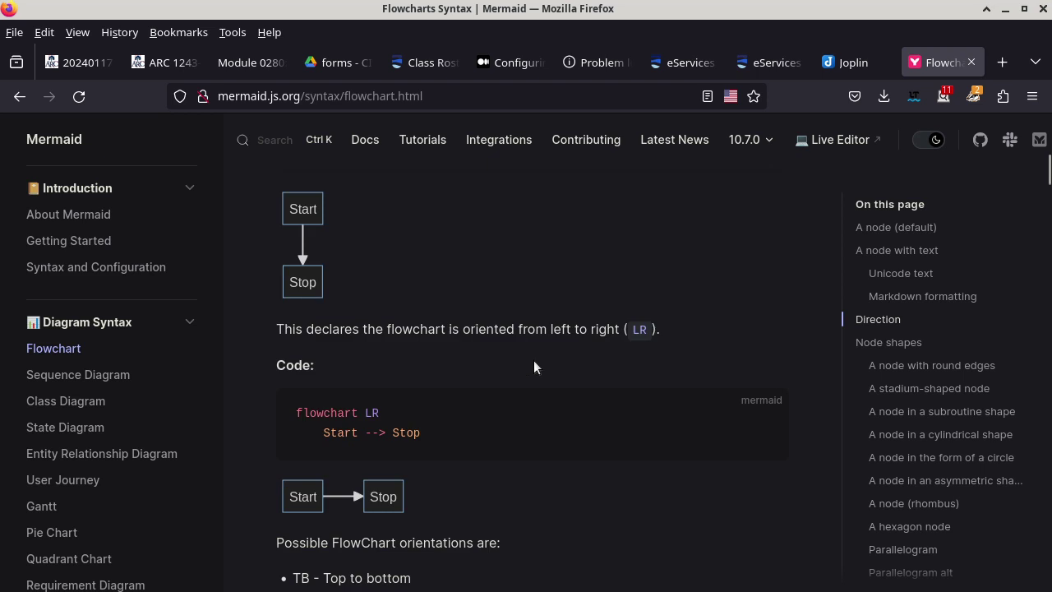
pyautogui.scroll(2, 533, 360)
pyautogui.scroll(-9, 533, 360)
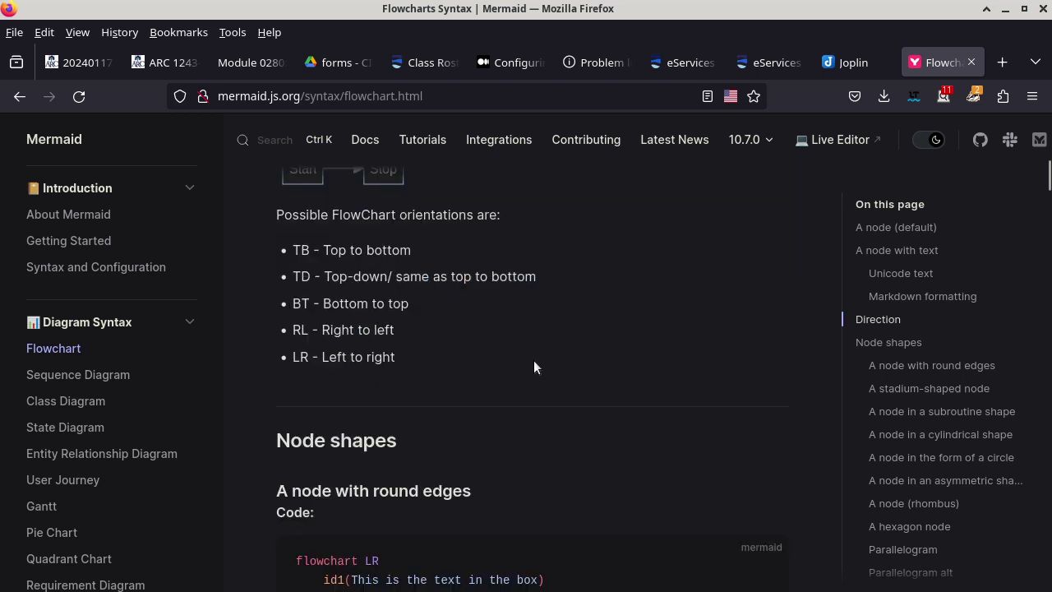
pyautogui.scroll(-6, 533, 360)
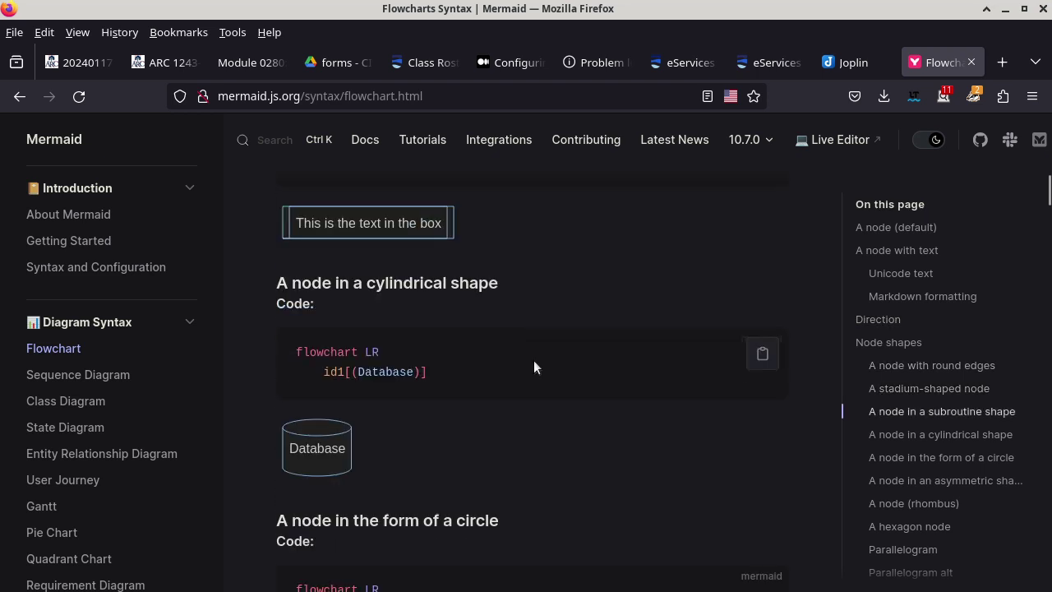
pyautogui.scroll(-9, 534, 367)
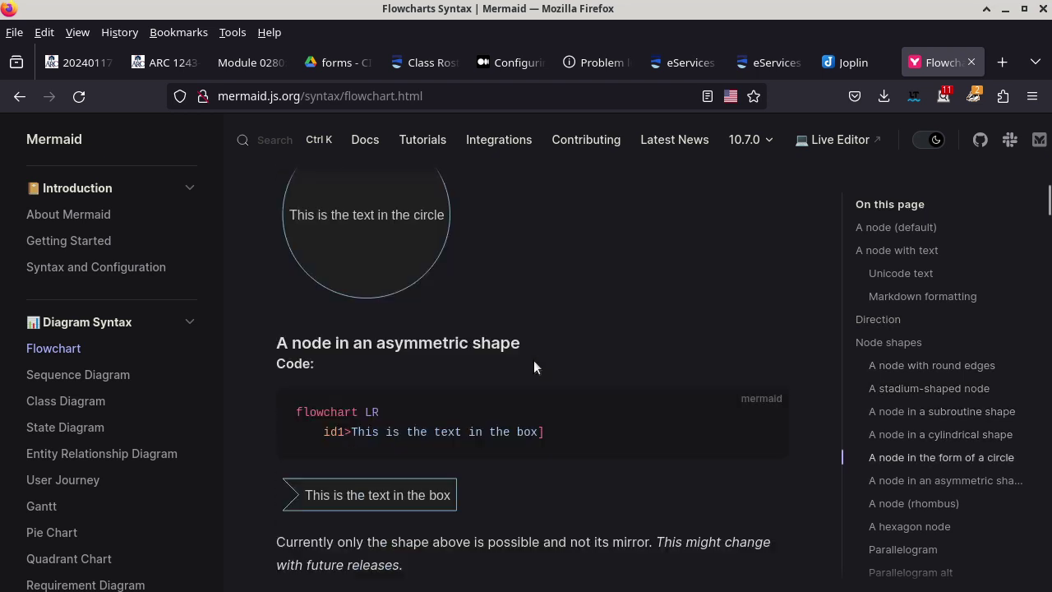
pyautogui.scroll(-2, 534, 362)
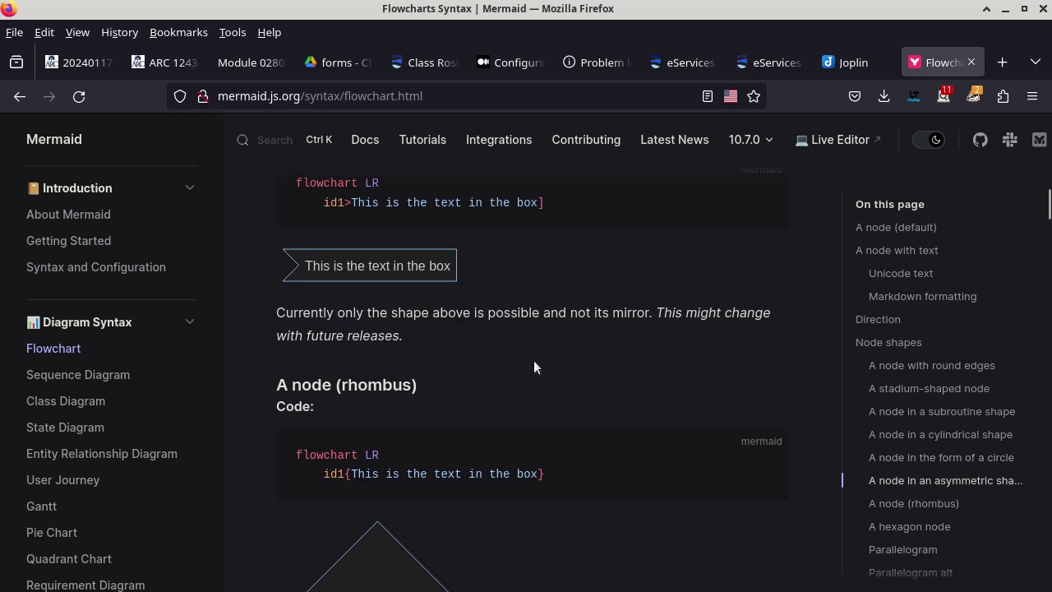
# Step: Open Mermaid's Class Diagram syntax page and examine the Animal example's rendered diagram and its code
pyautogui.click(95, 398)
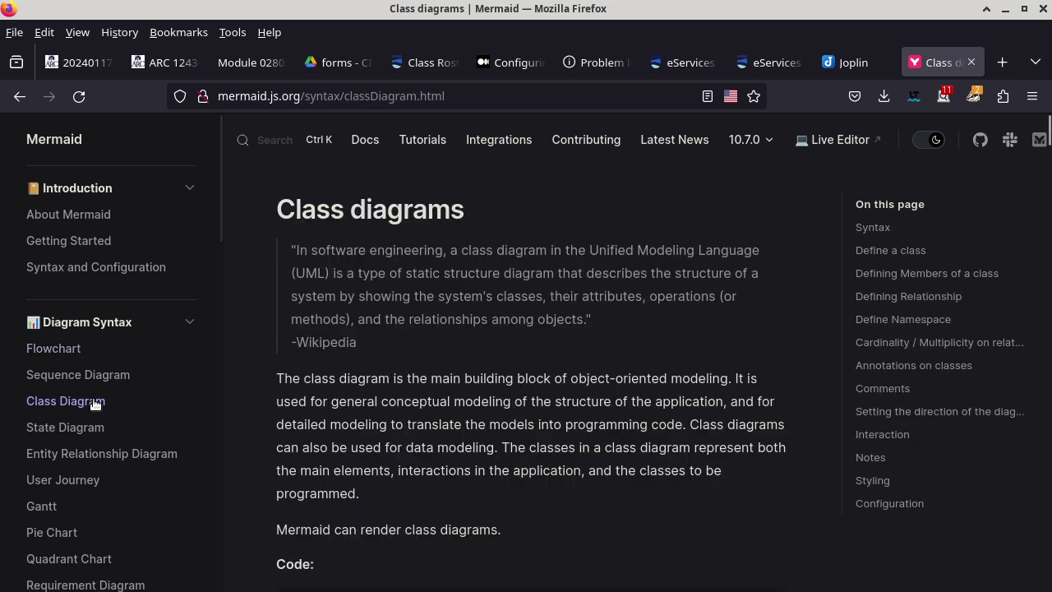
pyautogui.scroll(-5, 612, 406)
pyautogui.scroll(-10, 611, 407)
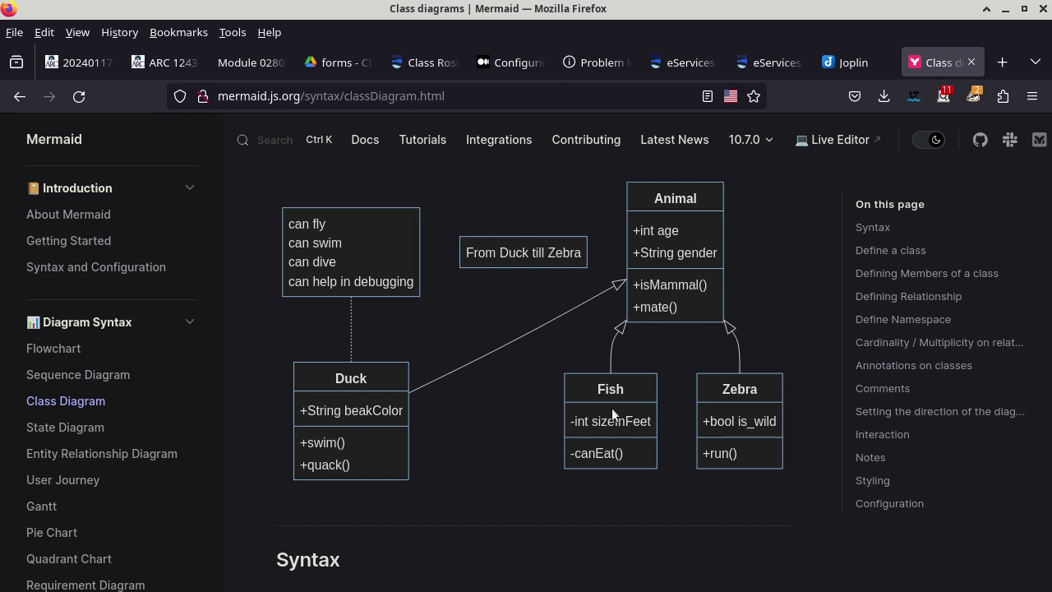
pyautogui.scroll(5, 649, 436)
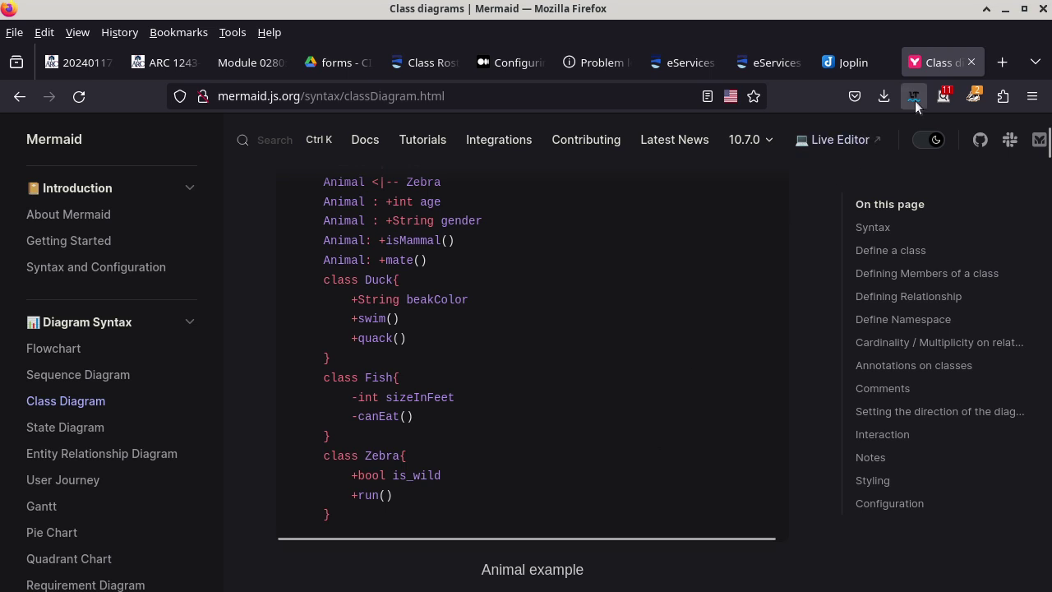
# Step: Close the Mermaid and Joplin website tabs
pyautogui.click(970, 62)
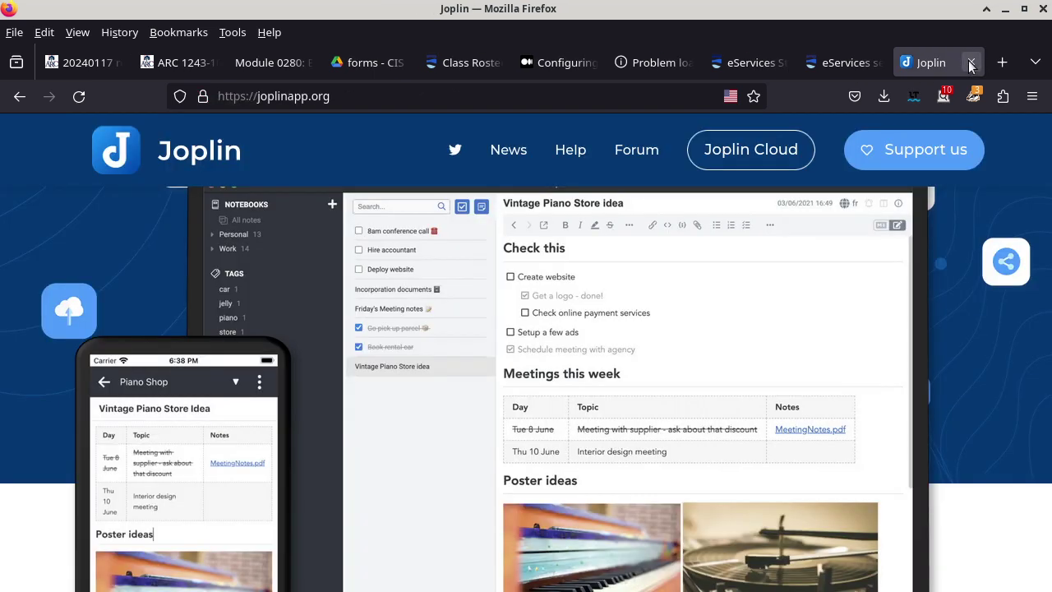
pyautogui.click(971, 63)
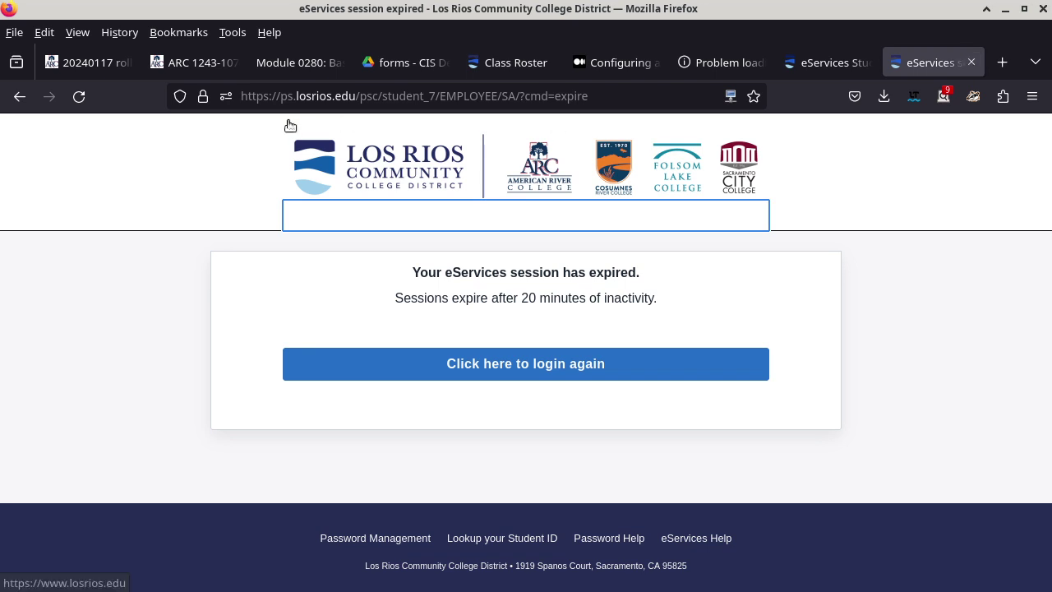
# Step: Check the CISP 440 course page, and read Module 0280 on equivalence of sets and a set as an element of another set
pyautogui.click(186, 68)
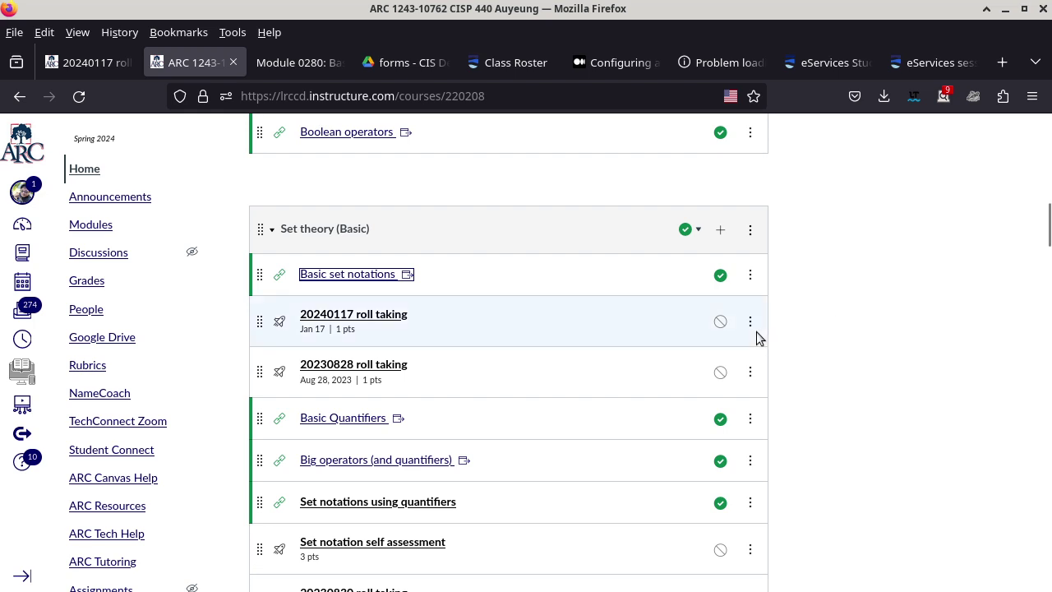
pyautogui.click(311, 65)
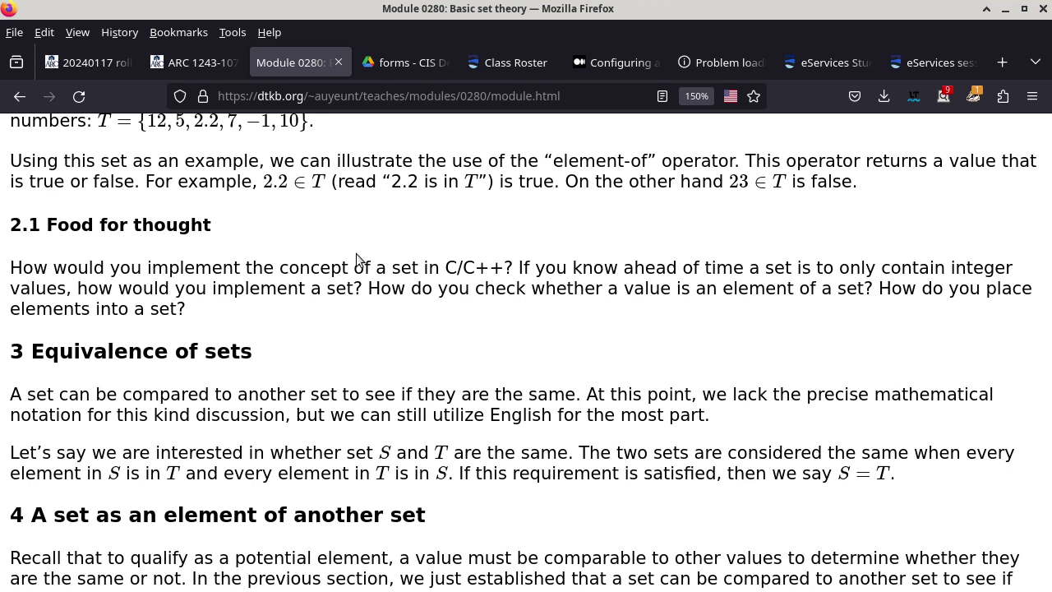
pyautogui.scroll(-3, 358, 259)
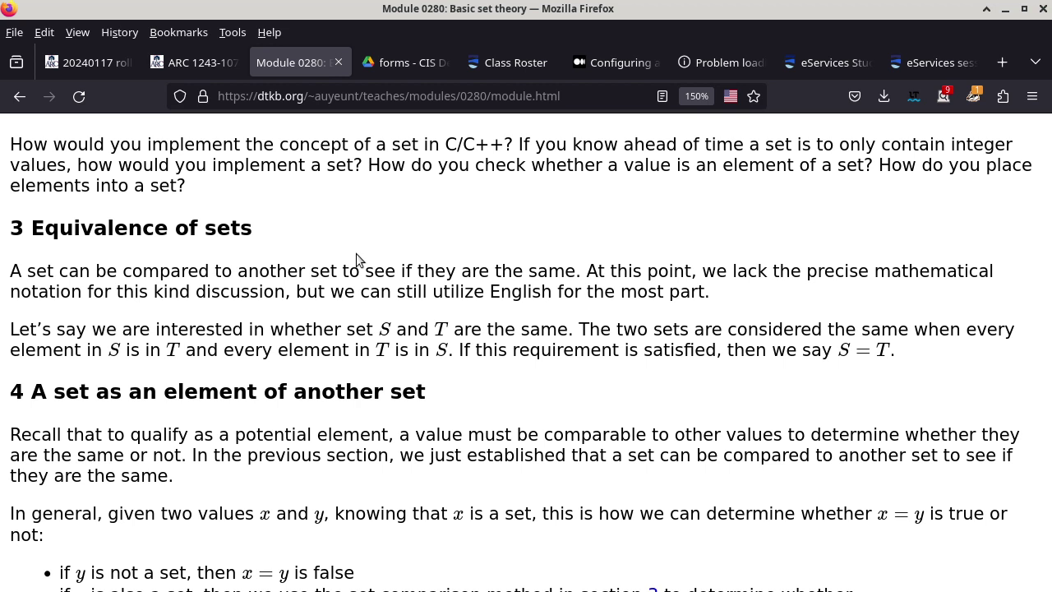
pyautogui.scroll(-6, 356, 254)
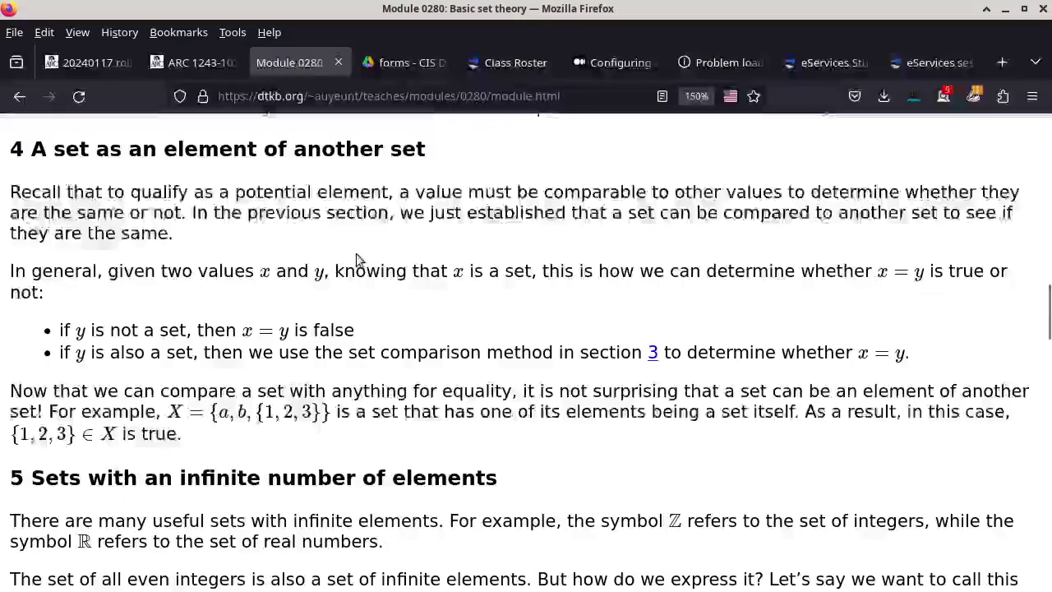